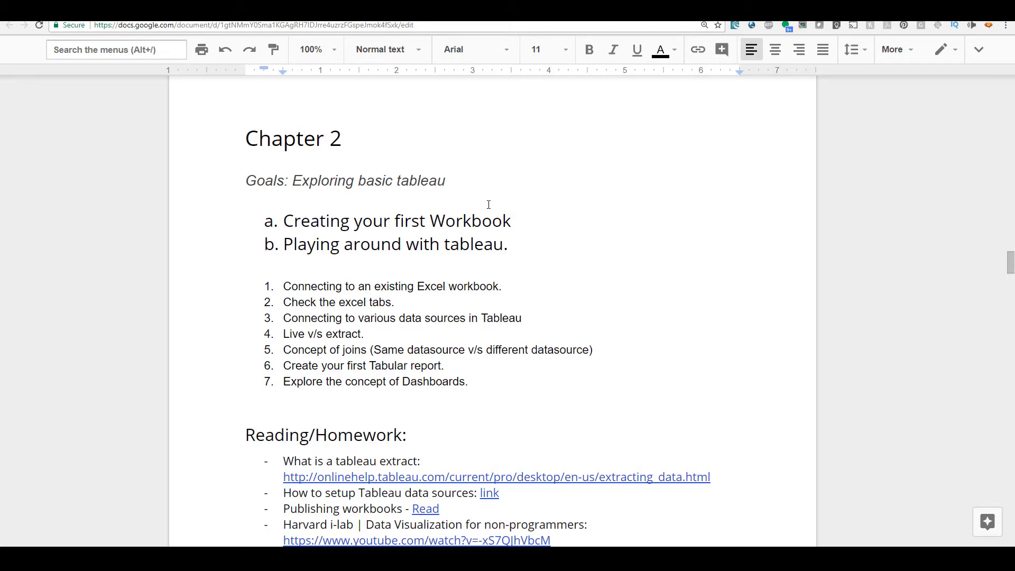
Open Windows search and look up 'tableau'.
key(super)
text(tableau)
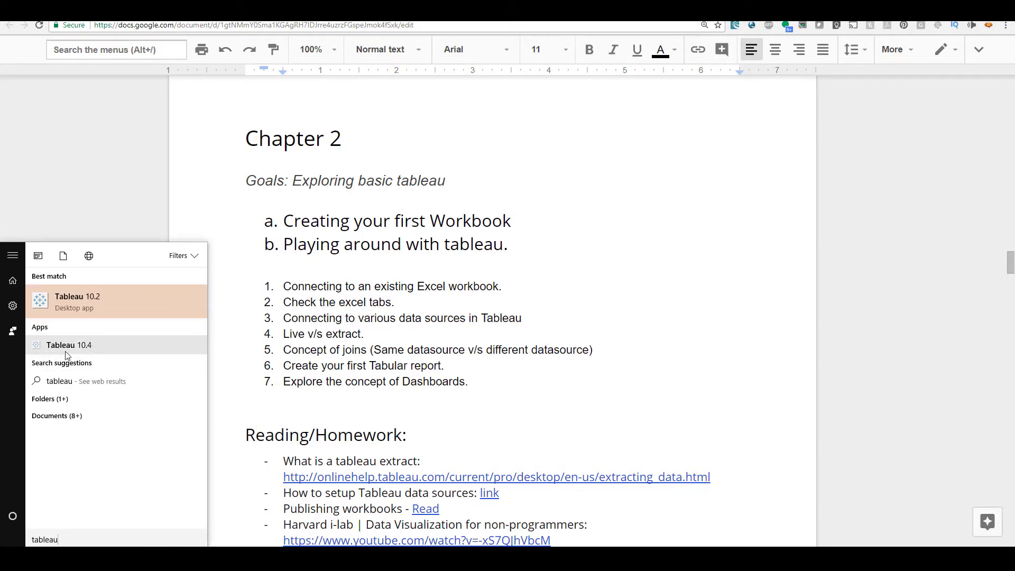
Start Tableau 10.4 from the search results and maximize its window.
click(68, 350)
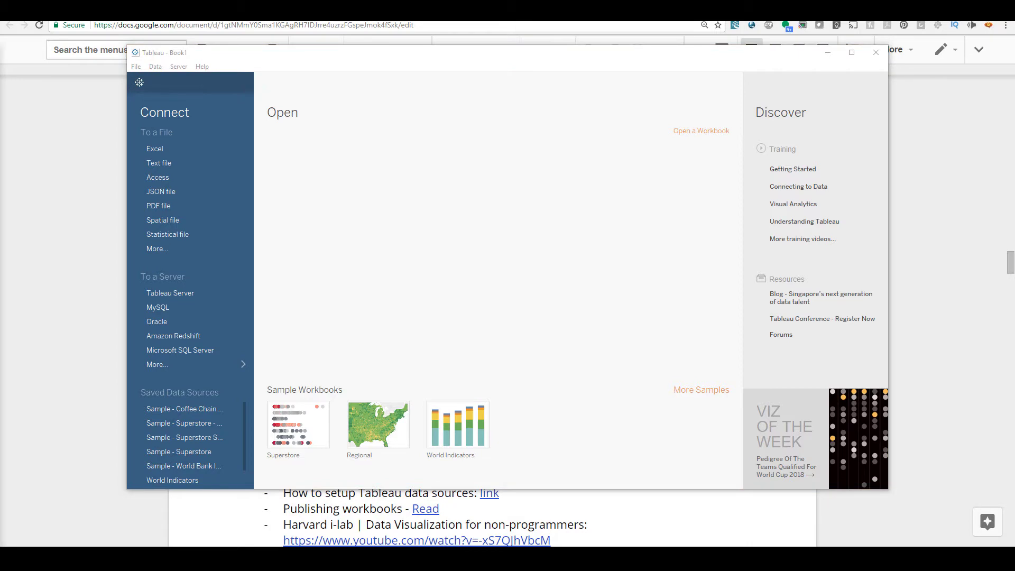
click(852, 52)
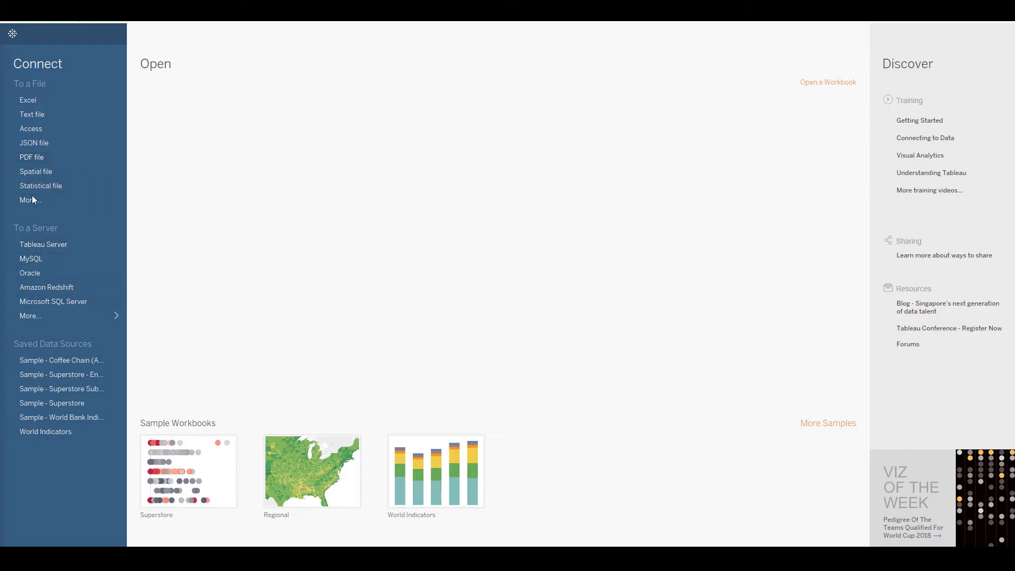
Choose an Excel connection and copy the Datasources folder path from the Open dialog.
click(35, 106)
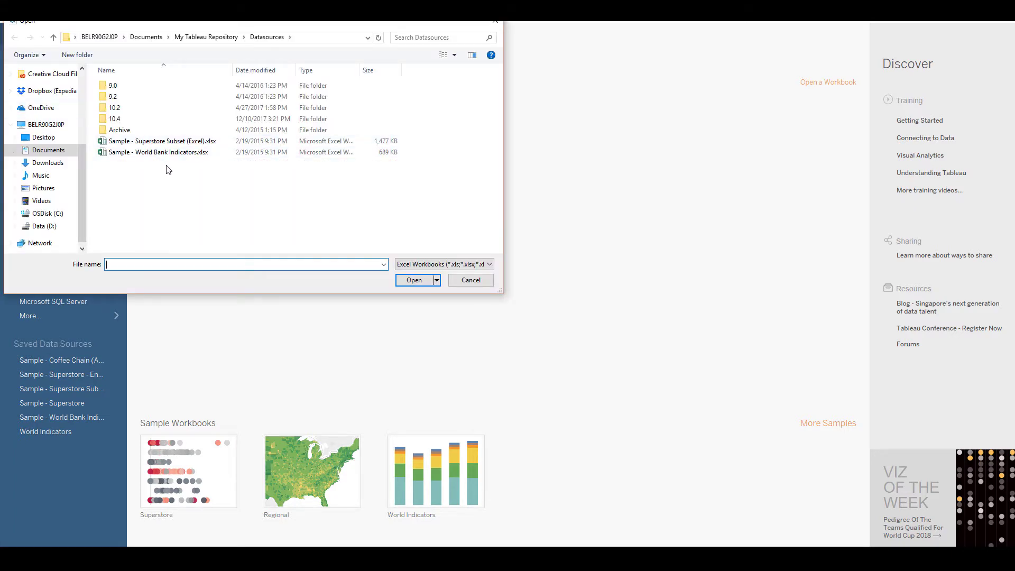
click(309, 43)
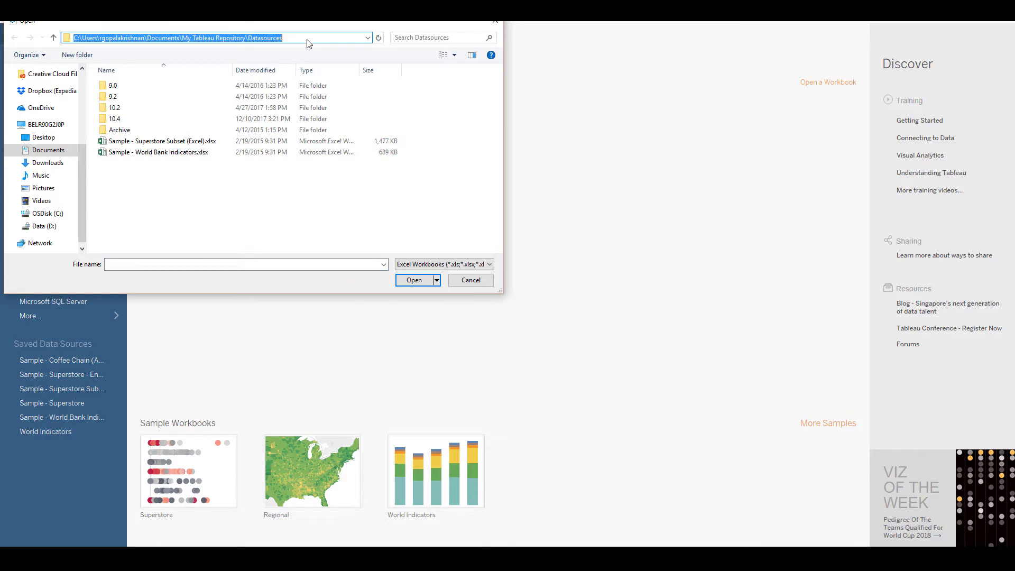
key(ctrl+c)
Open the Datasources folder via Run and open Sample - World Bank Indicators.xlsx in Excel.
key(super+r)
key(ctrl+v)
key(Return)
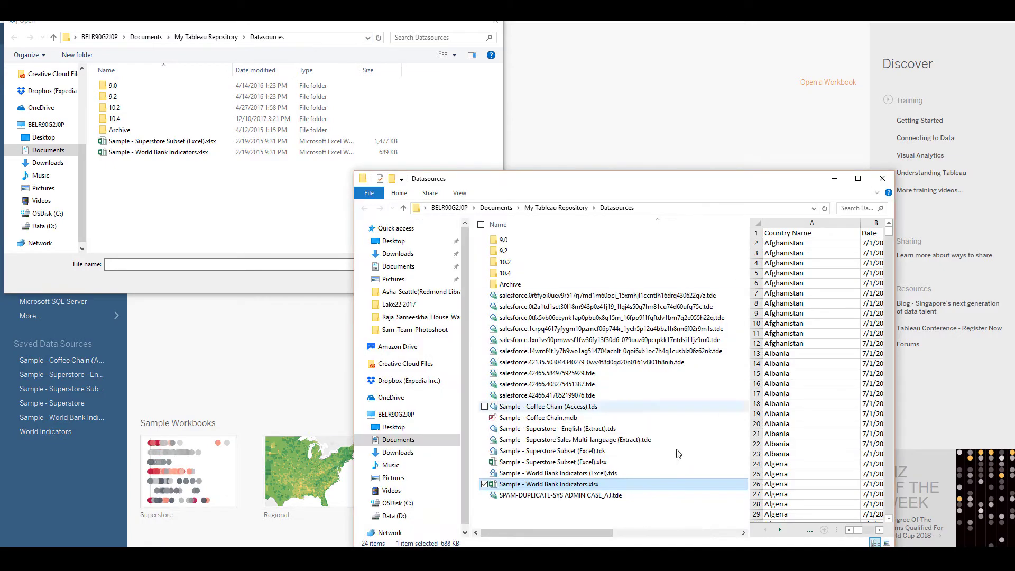
double_click(572, 485)
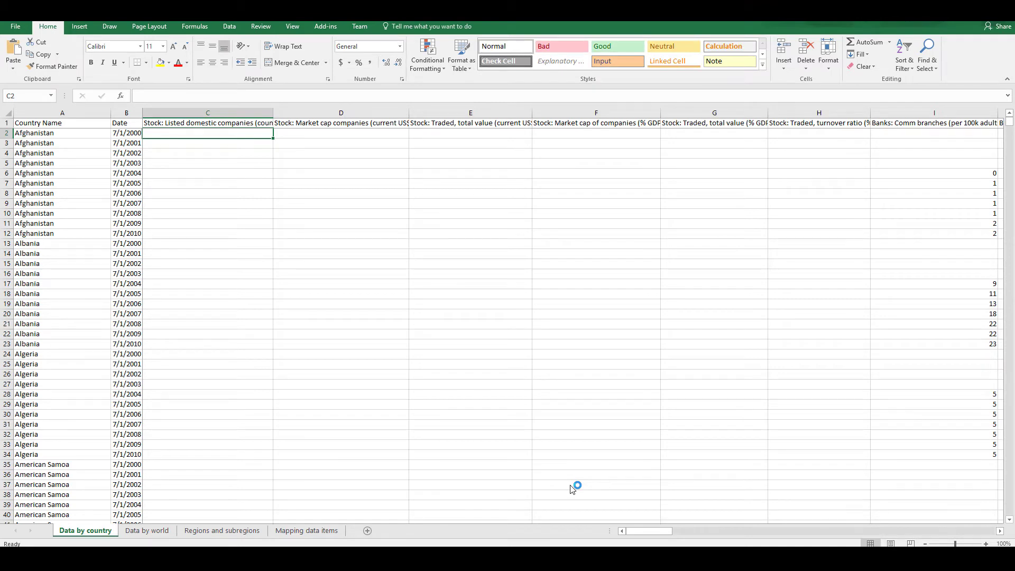
Browse the Data by world, Regions and subregions and Mapping data items sheets, then close Excel without saving.
click(139, 533)
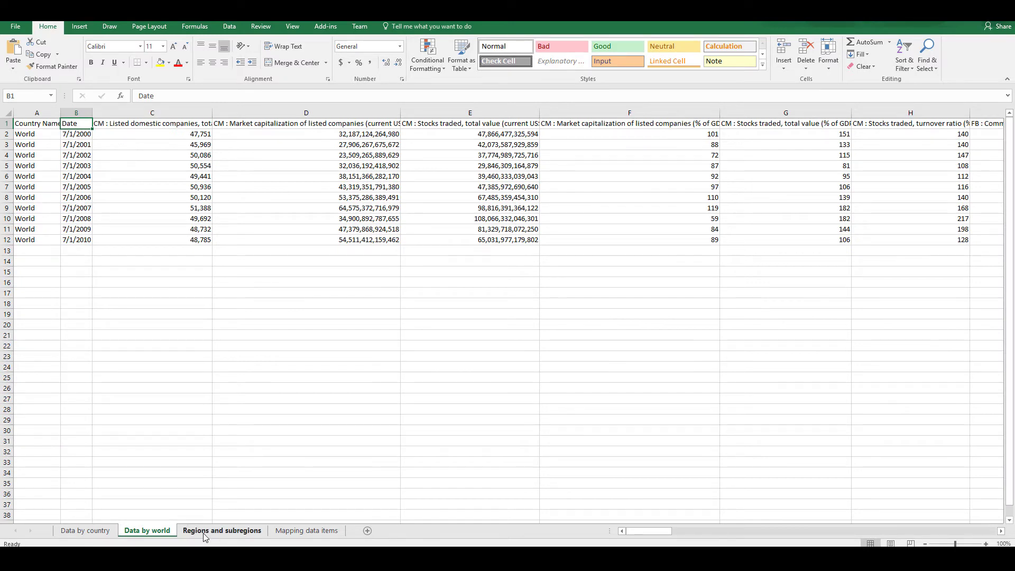
click(204, 531)
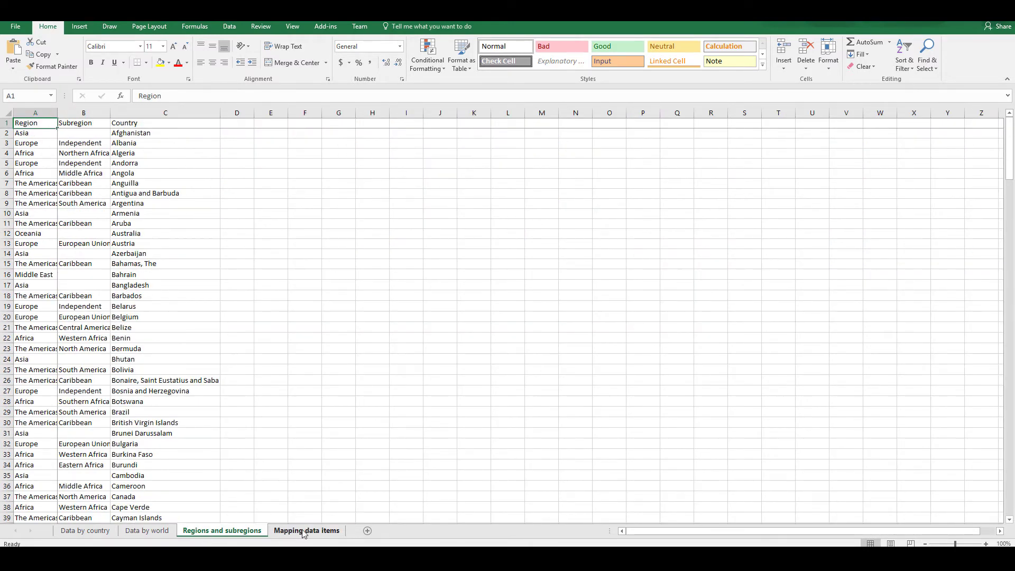
click(306, 531)
click(222, 531)
click(147, 531)
click(84, 532)
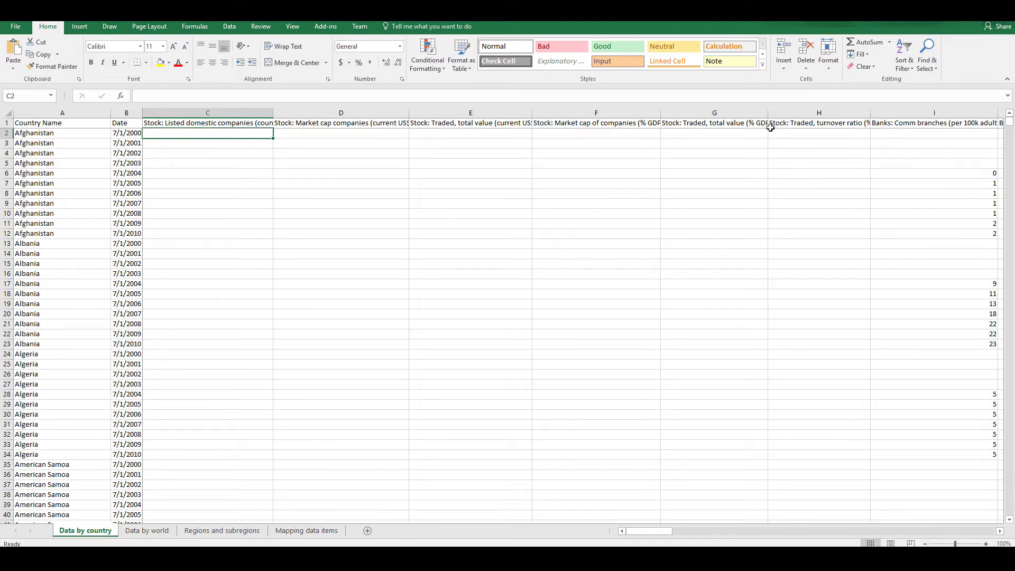
key(alt+F4)
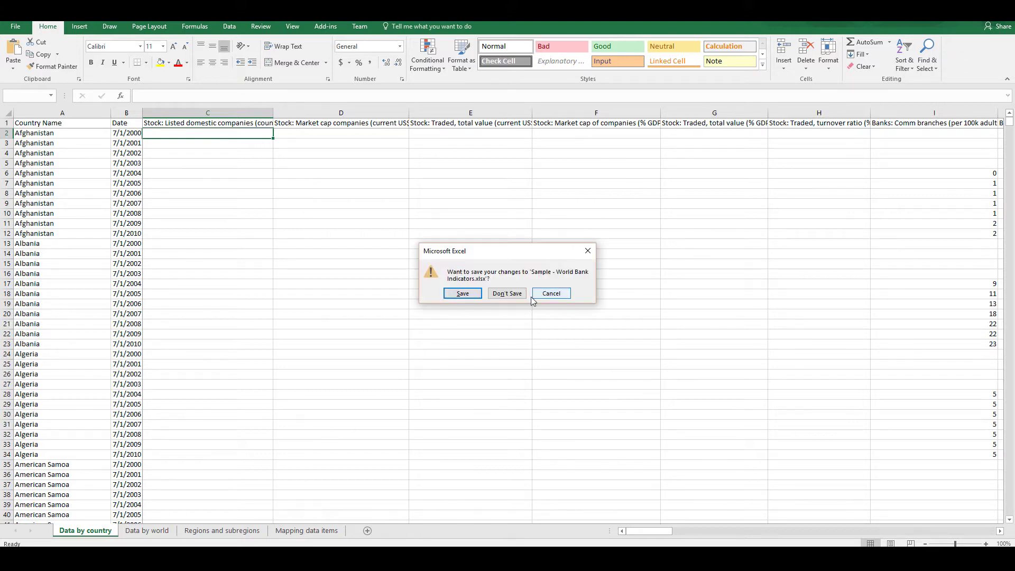
click(507, 294)
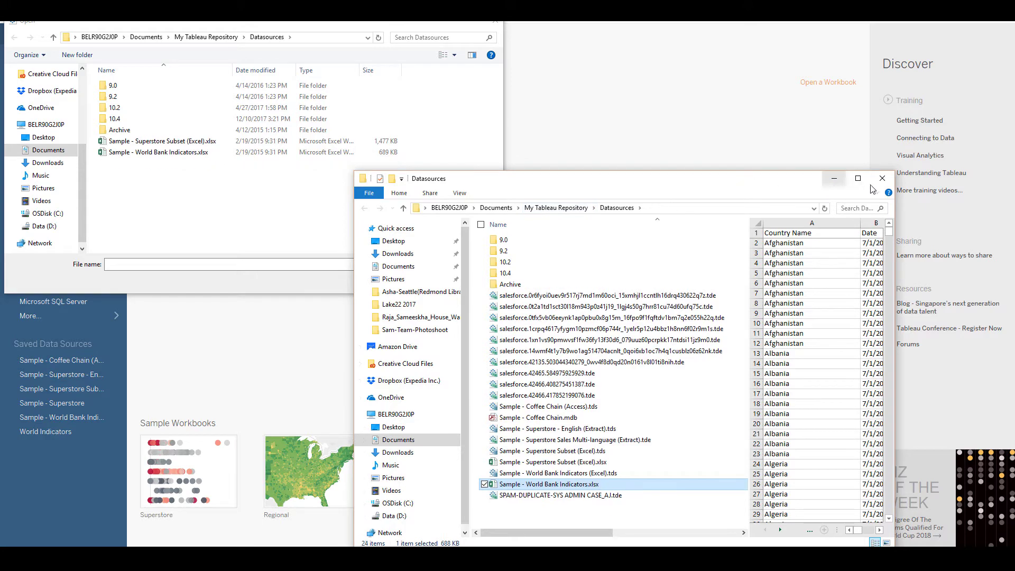
Close the Datasources folder window and open Sample - World Bank Indicators.xlsx from Tableau's Open dialog.
click(882, 178)
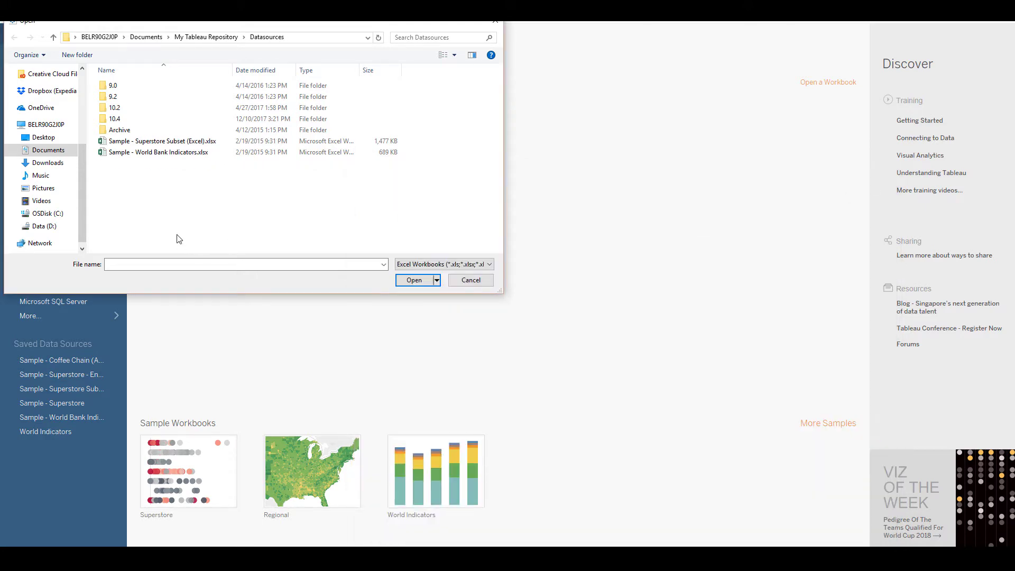
click(175, 157)
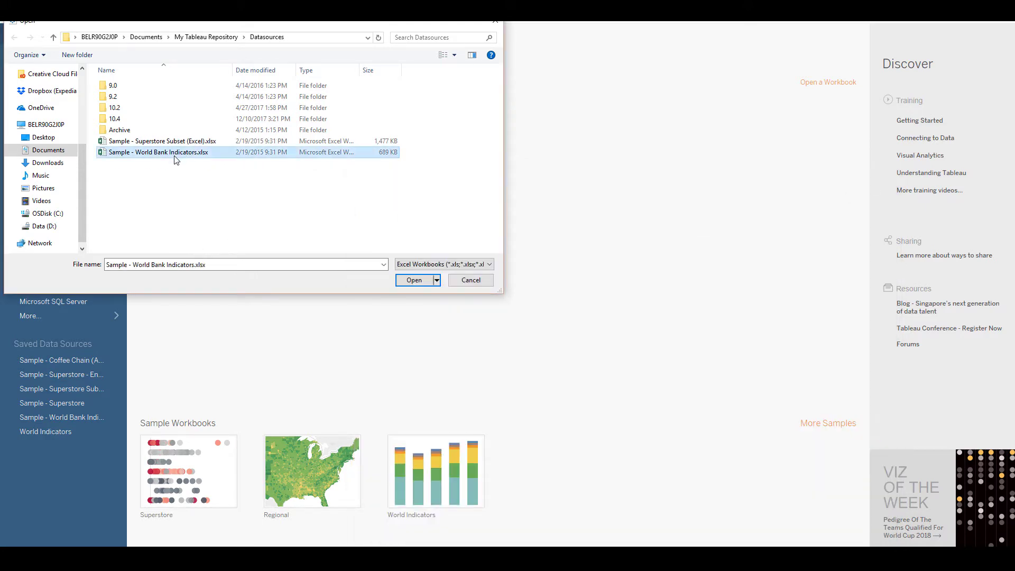
click(420, 286)
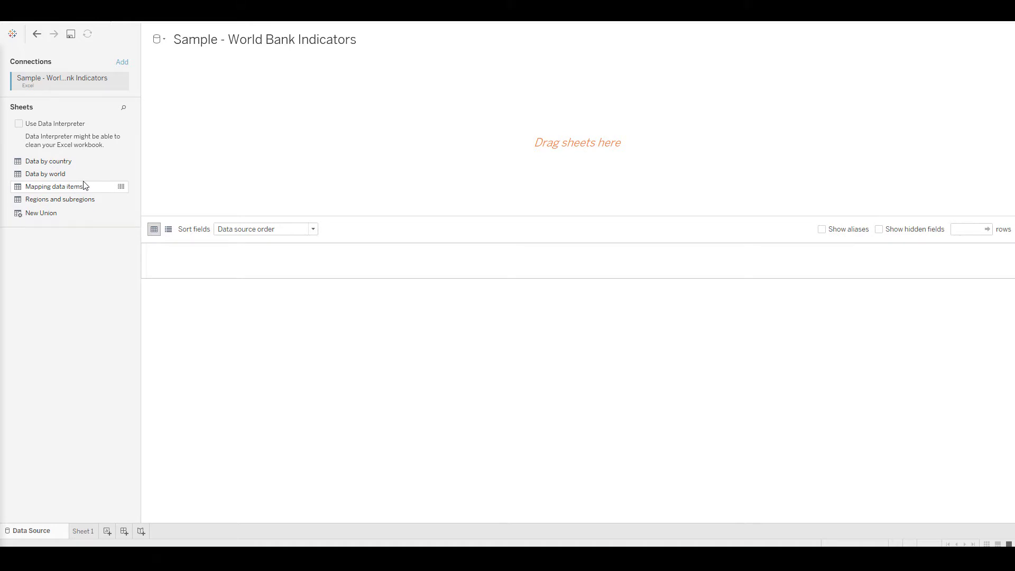
Place Data by country on the canvas, scroll its preview, and open the Country Name column options.
drag(46, 162, 239, 101)
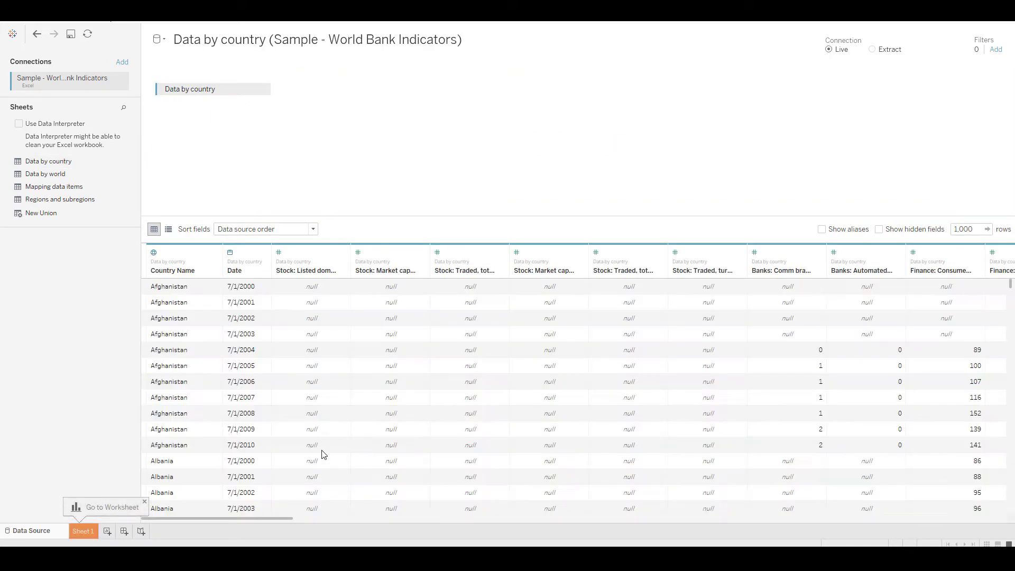
mouse_move(283, 522)
mouse_down()
mouse_move(560, 528)
mouse_move(661, 546)
mouse_move(909, 540)
mouse_move(686, 530)
mouse_move(494, 539)
mouse_up()
drag(414, 519, 275, 509)
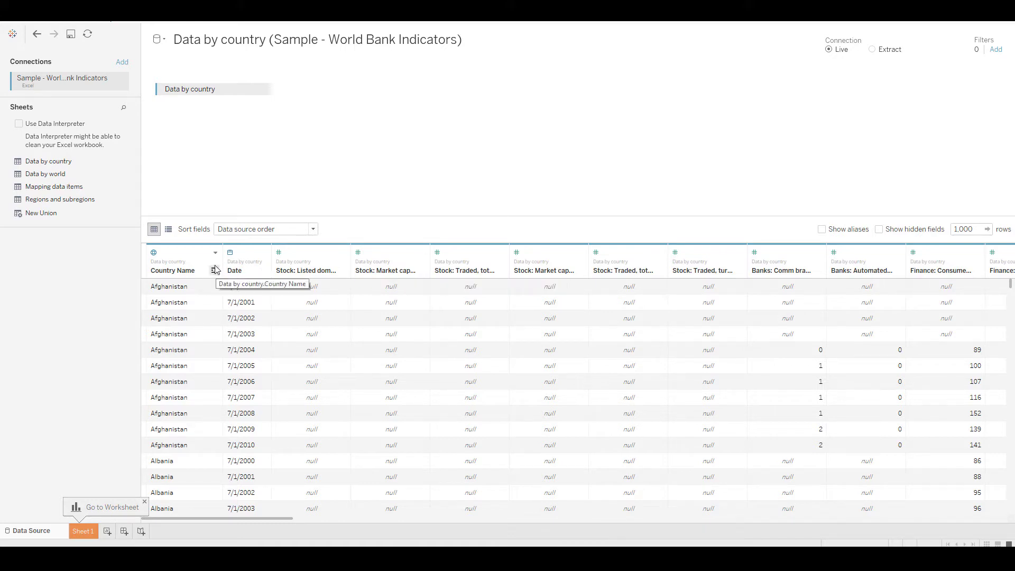
click(216, 253)
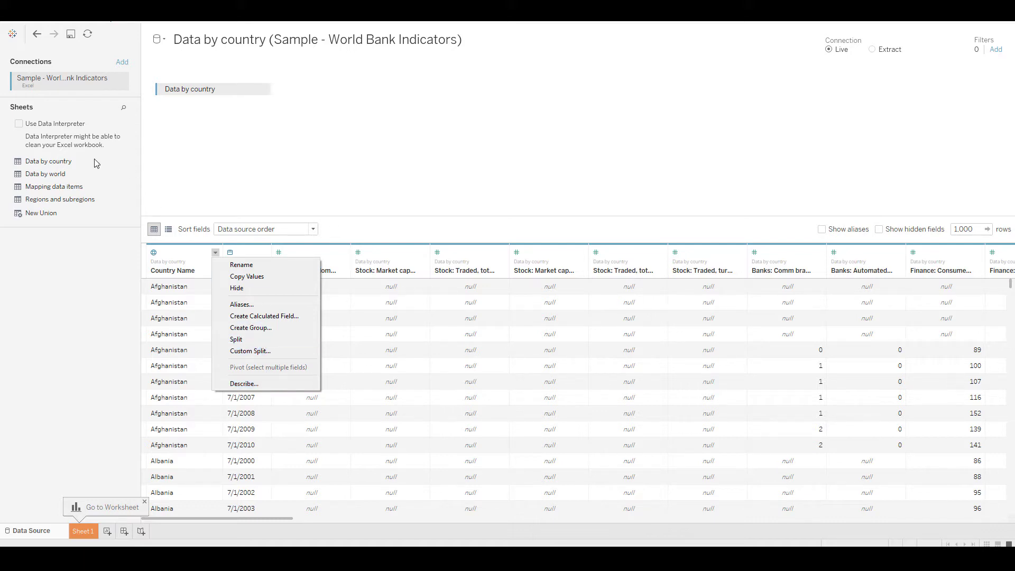
click(261, 384)
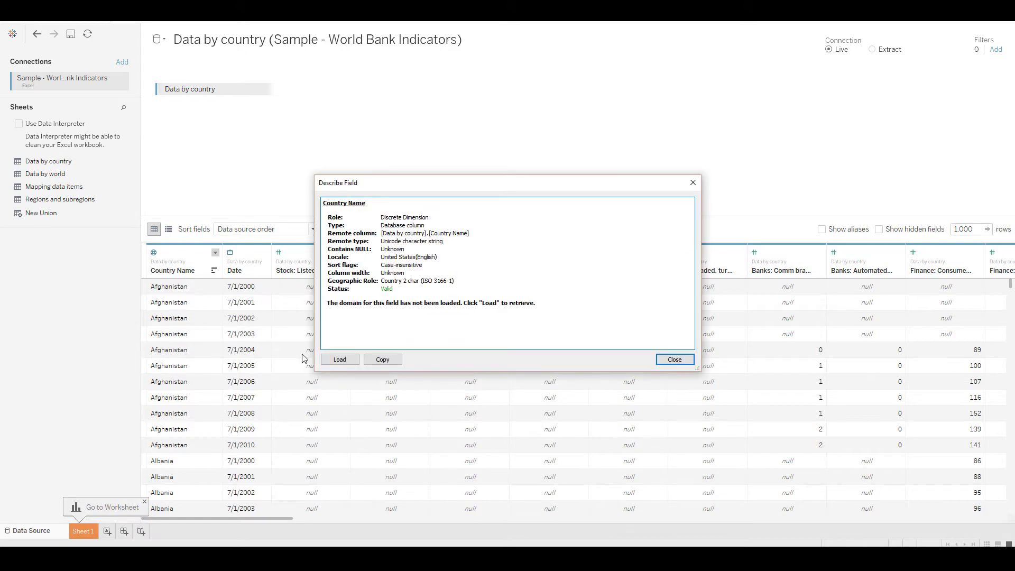
click(677, 359)
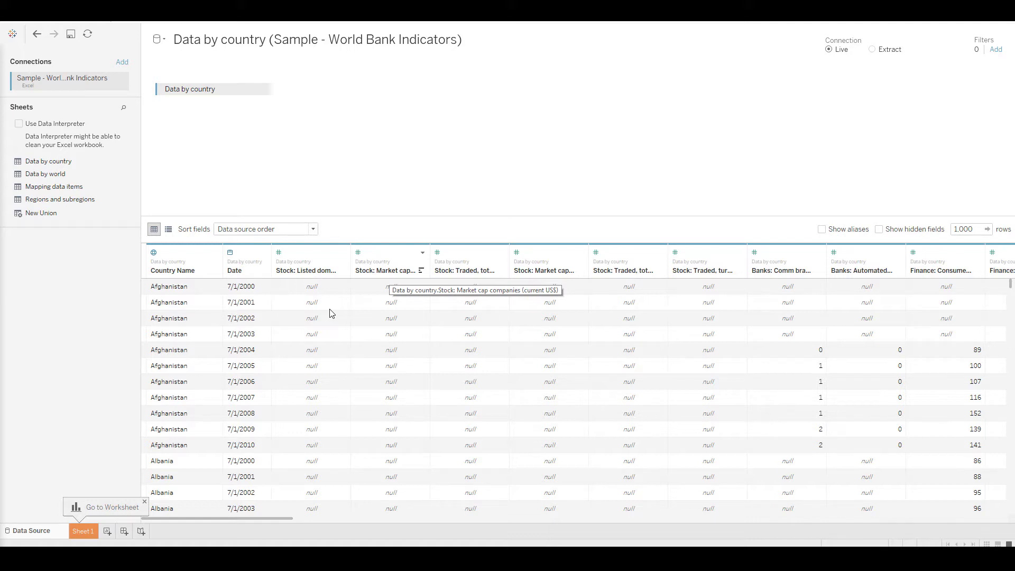
Rename Sheet 1 to 'World Indicators'.
click(83, 533)
right_click(83, 533)
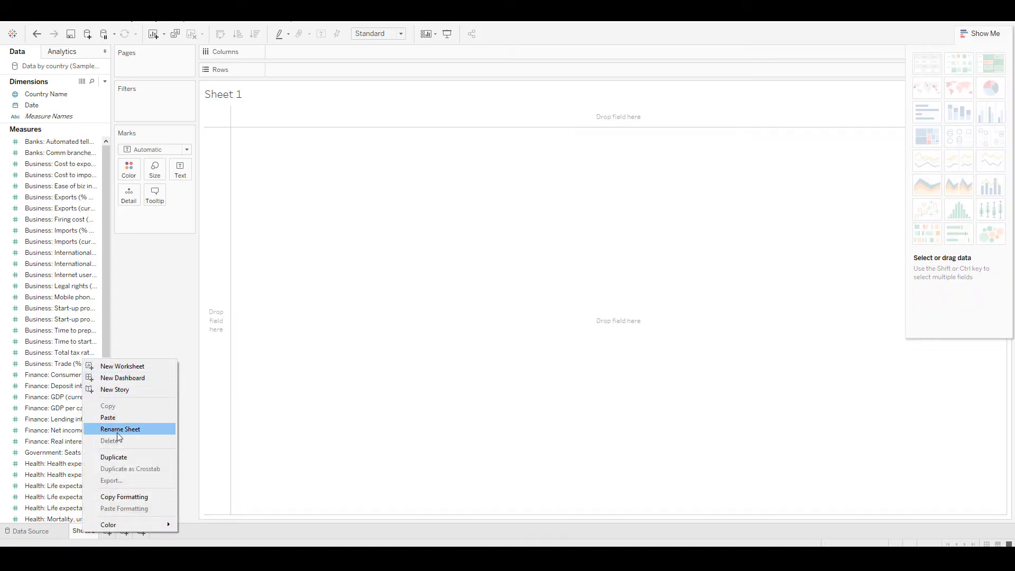
click(116, 429)
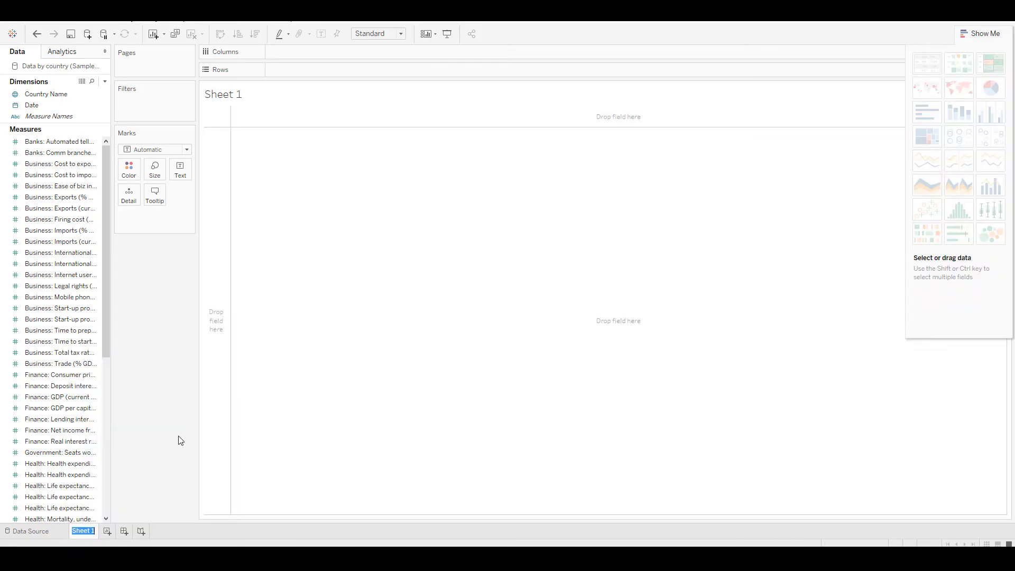
text(World Indicators)
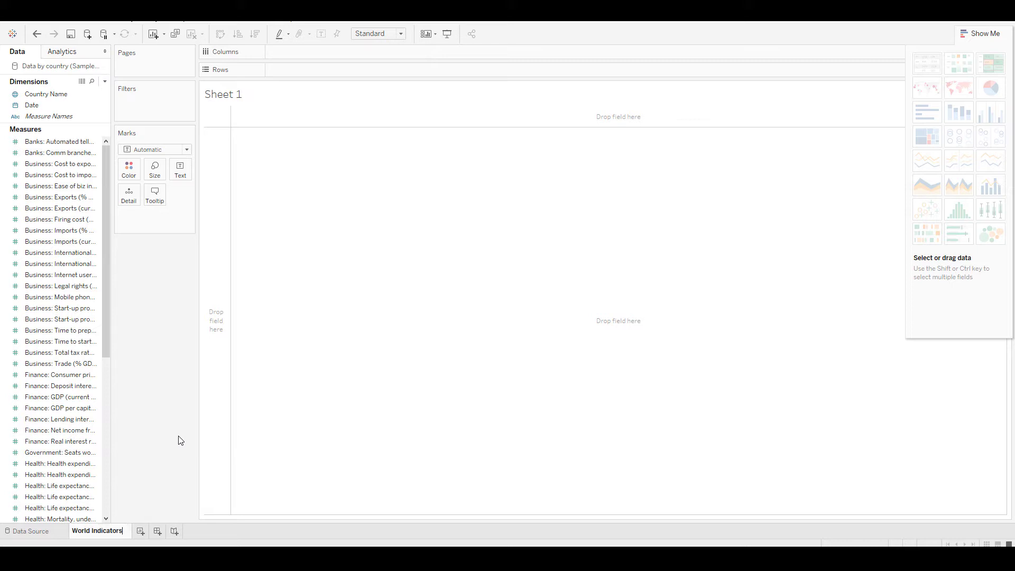
key(Return)
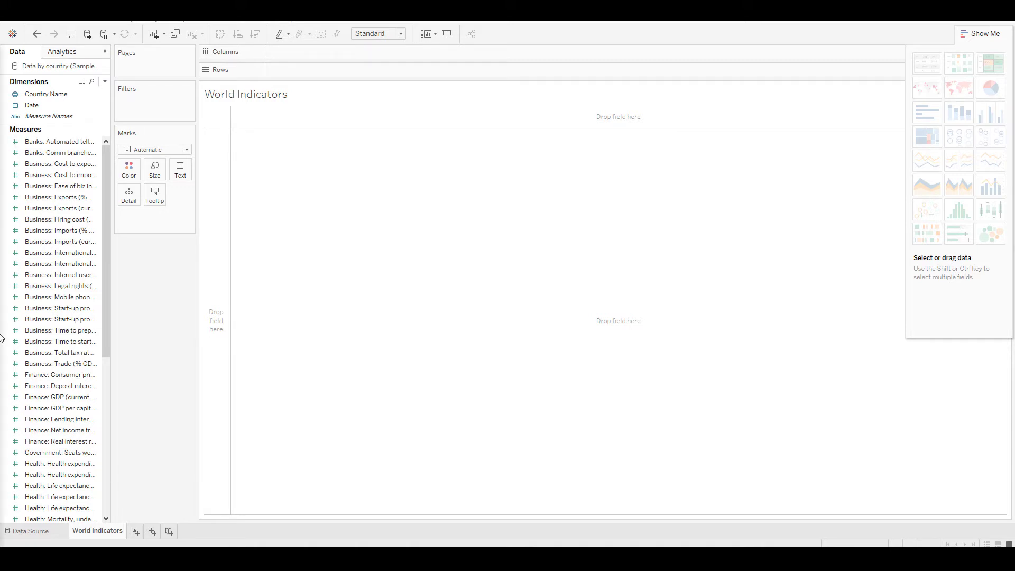
Enlarge the Dimensions pane and browse the Measures list, checking Population: Ages 15-64 (% of total).
drag(68, 124, 164, 291)
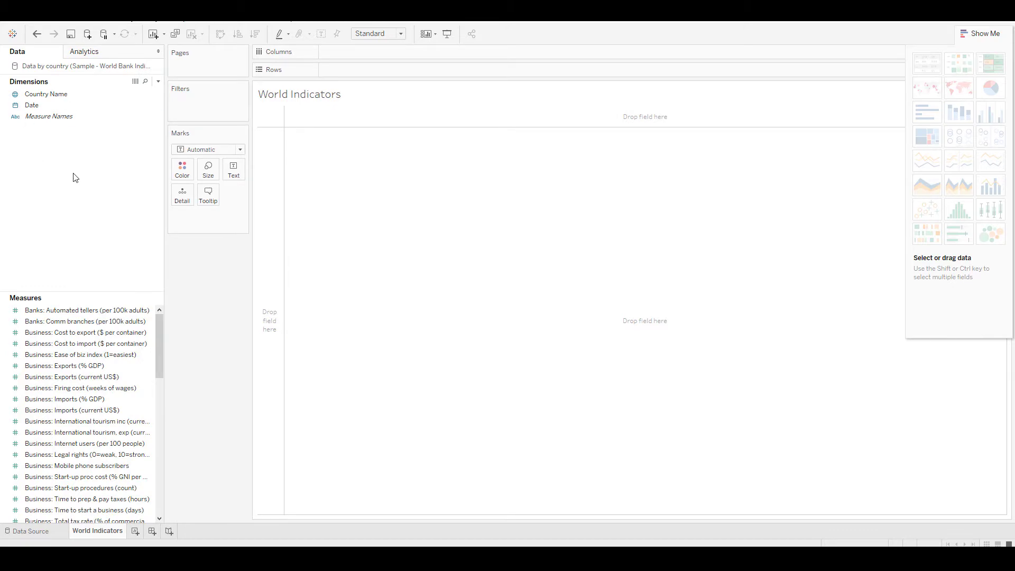
click(19, 106)
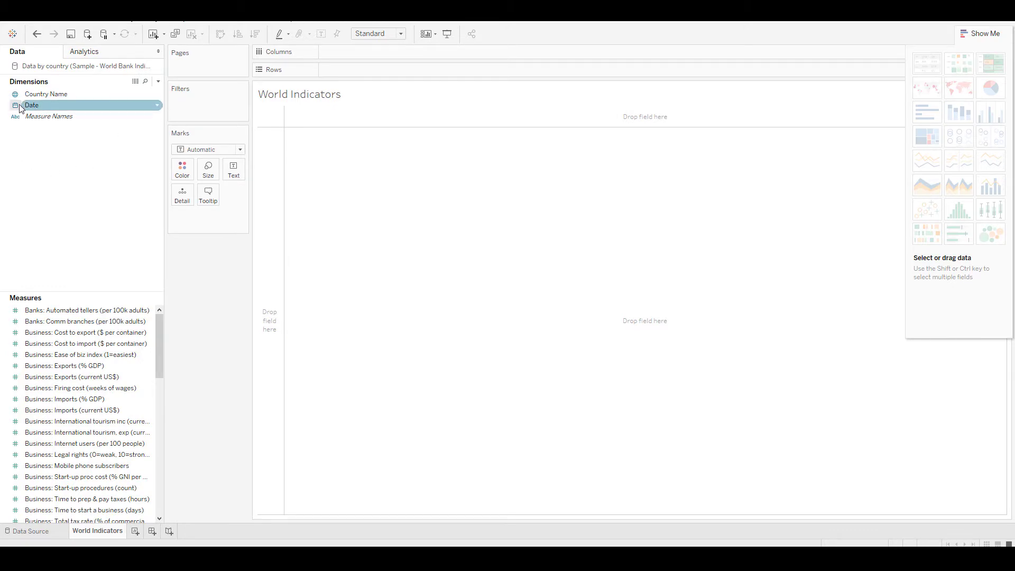
drag(157, 339, 156, 476)
scroll(126, 490, down, 1)
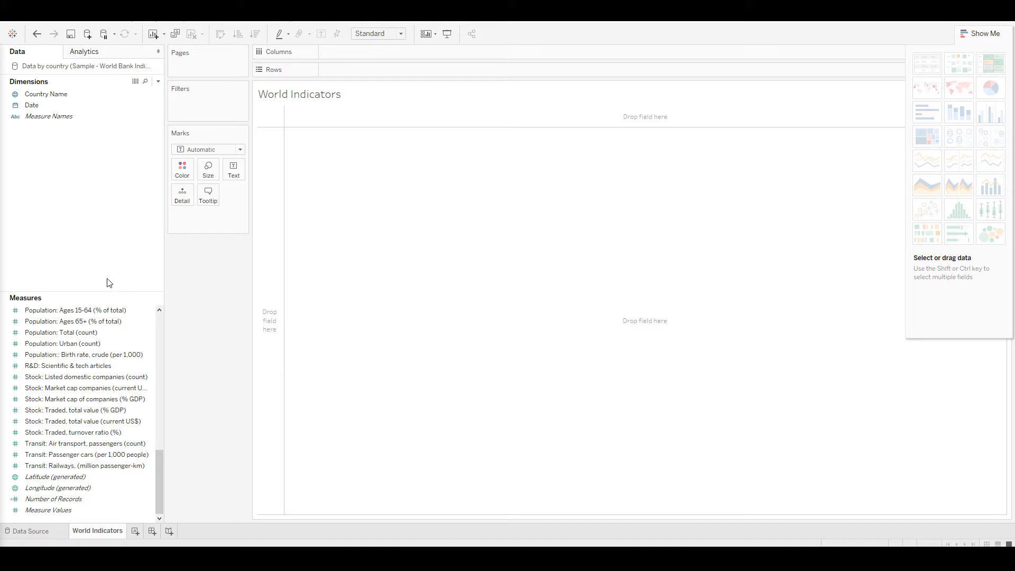
click(116, 306)
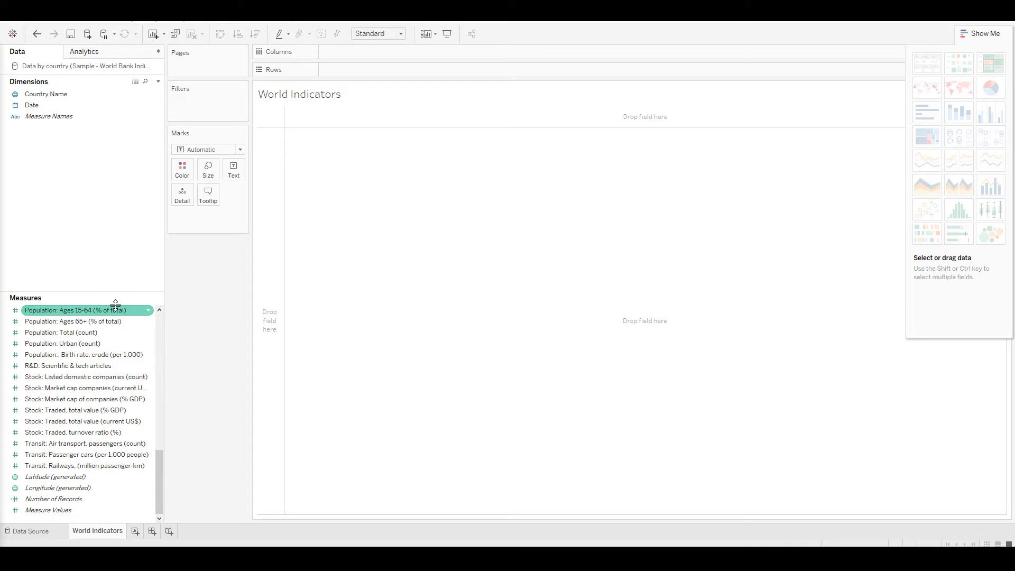
click(115, 304)
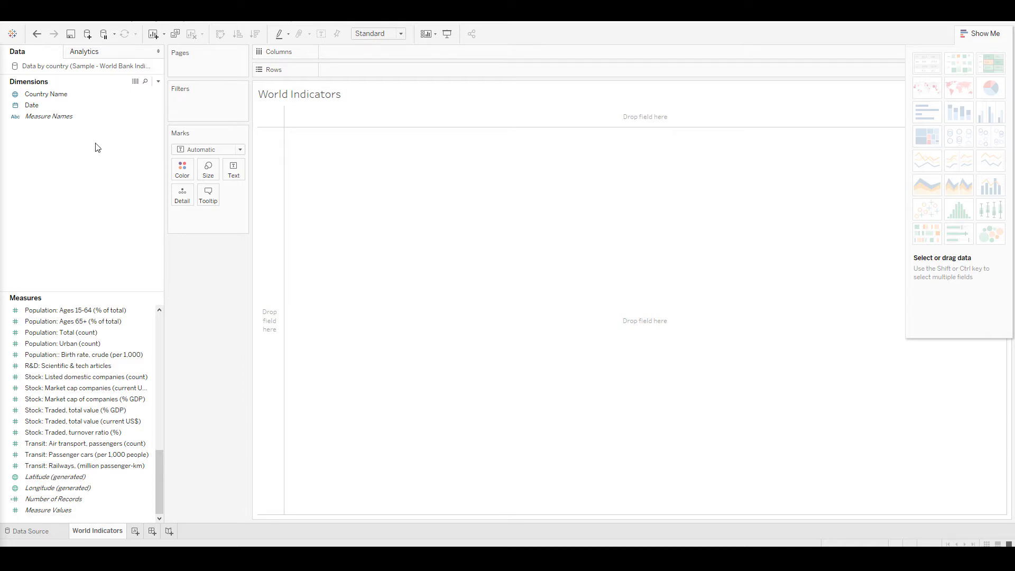
Build a text table of Country Name with Finance: GDP (current US$).
drag(46, 95, 265, 176)
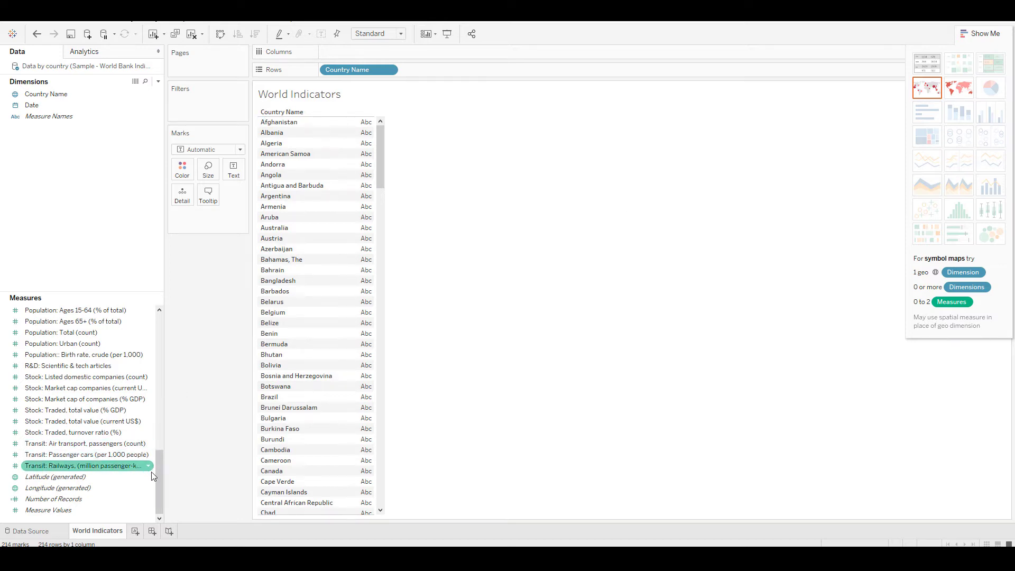
mouse_move(163, 493)
mouse_down()
mouse_move(157, 344)
mouse_move(163, 406)
mouse_up()
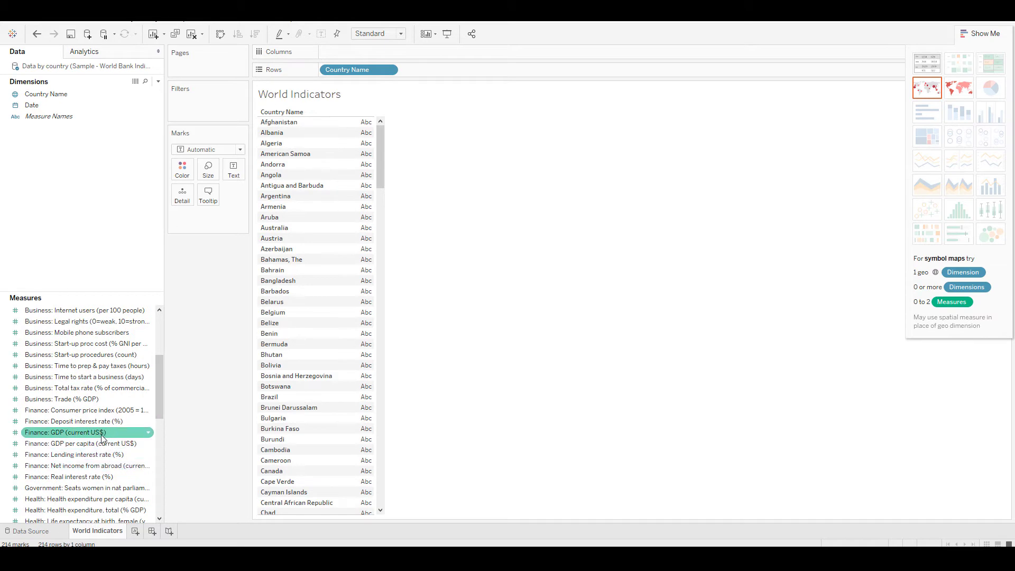
drag(79, 439, 355, 346)
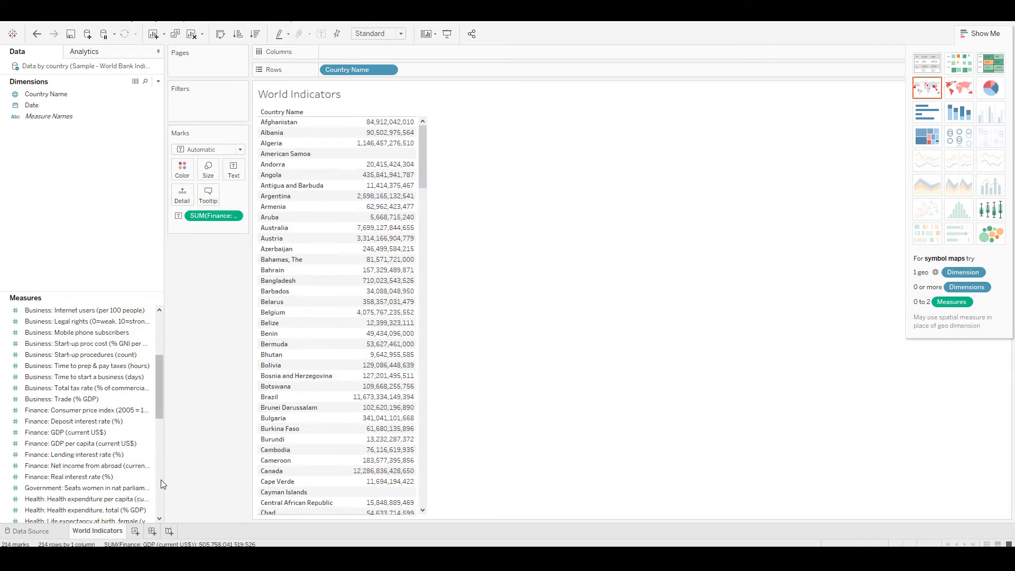
Add Stock: Traded, total value (current US$) as a second column.
scroll(94, 489, down, 4)
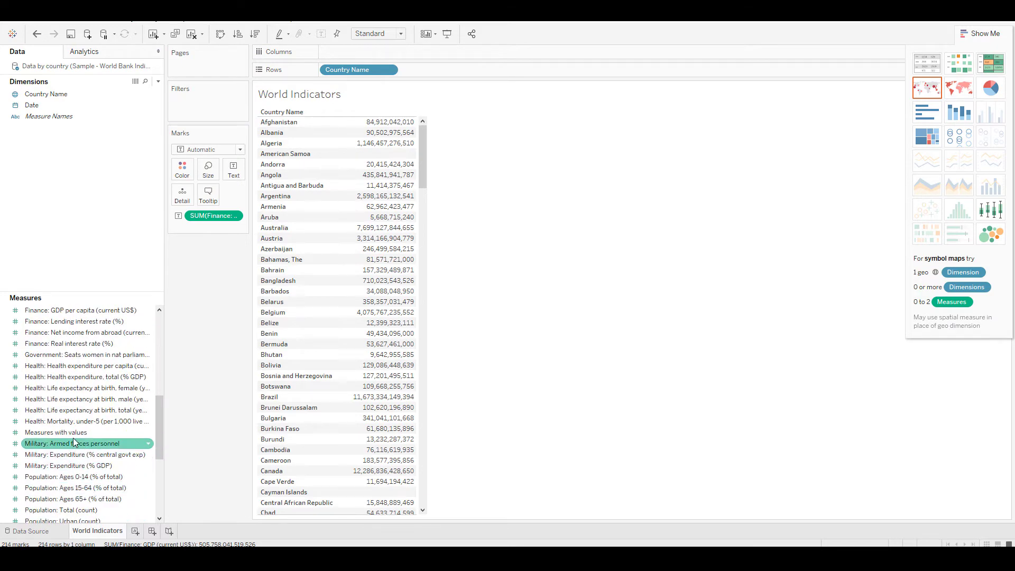
scroll(96, 521, down, 1)
scroll(89, 486, down, 1)
scroll(94, 506, down, 1)
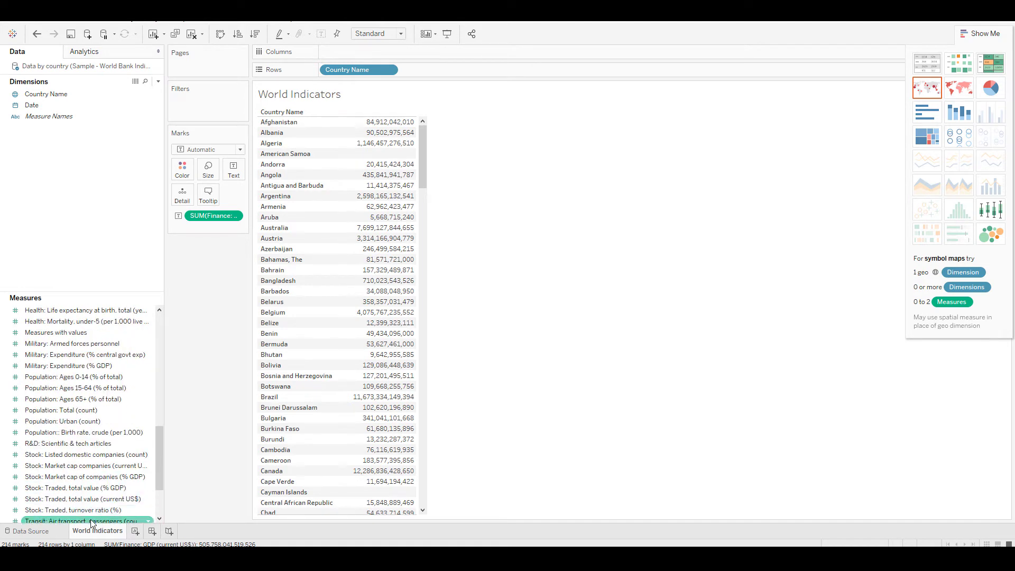
drag(87, 501, 408, 377)
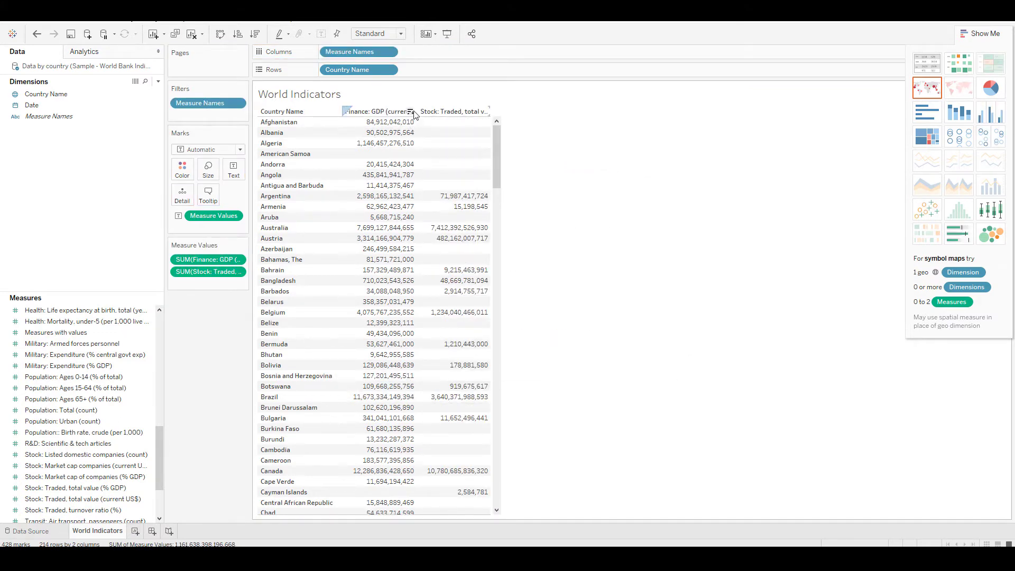
Widen the Finance: GDP and Stock: Traded, total value columns.
drag(418, 110, 437, 103)
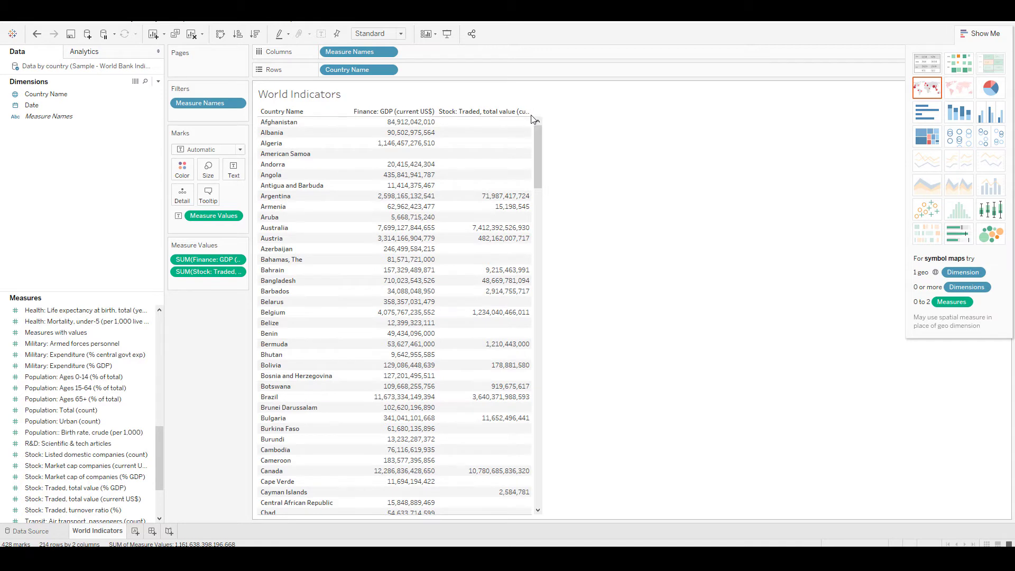
drag(532, 110, 585, 105)
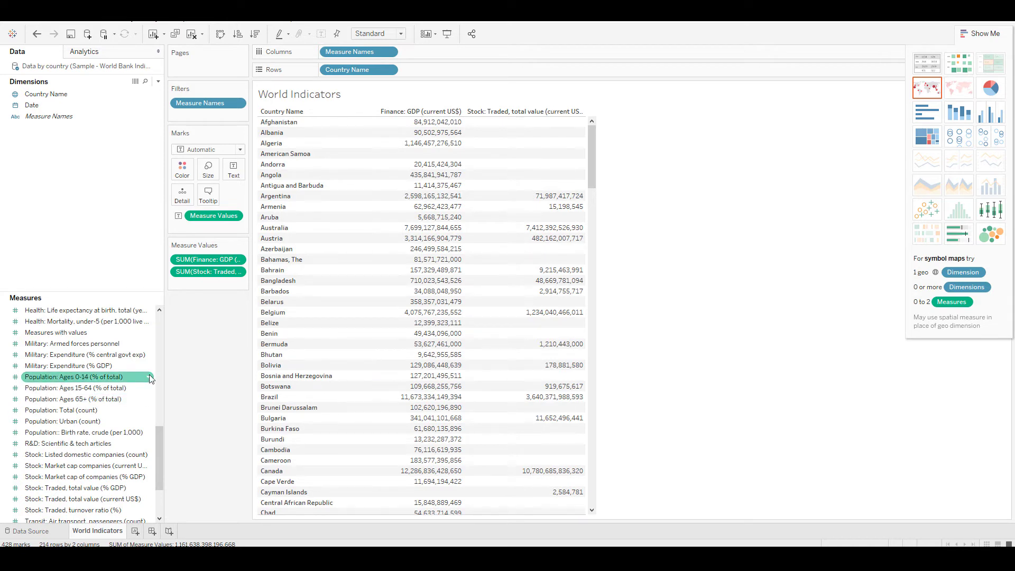
mouse_move(471, 315)
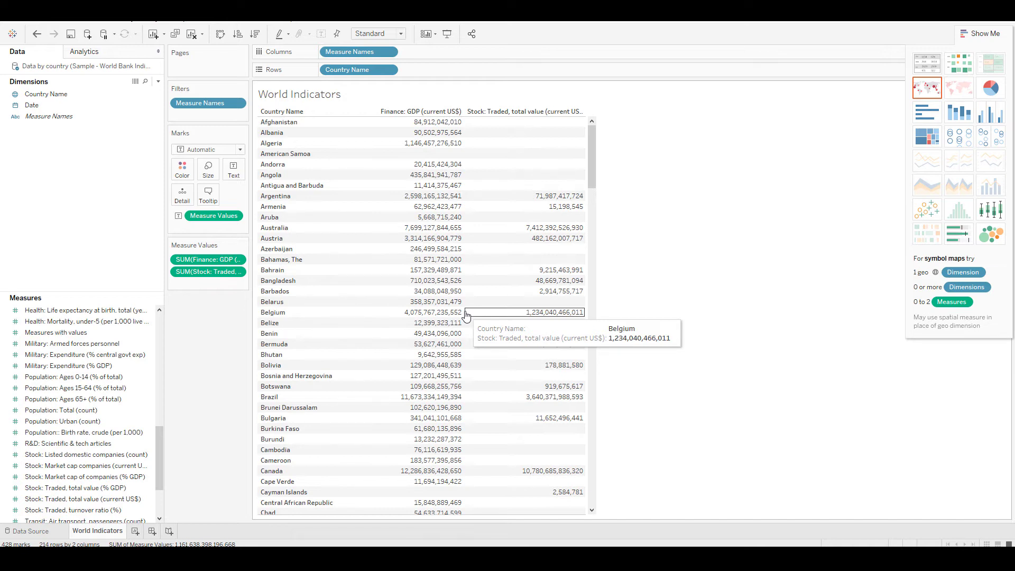
On the Data Source page, drop Regions and subregions beside Data by country.
click(37, 533)
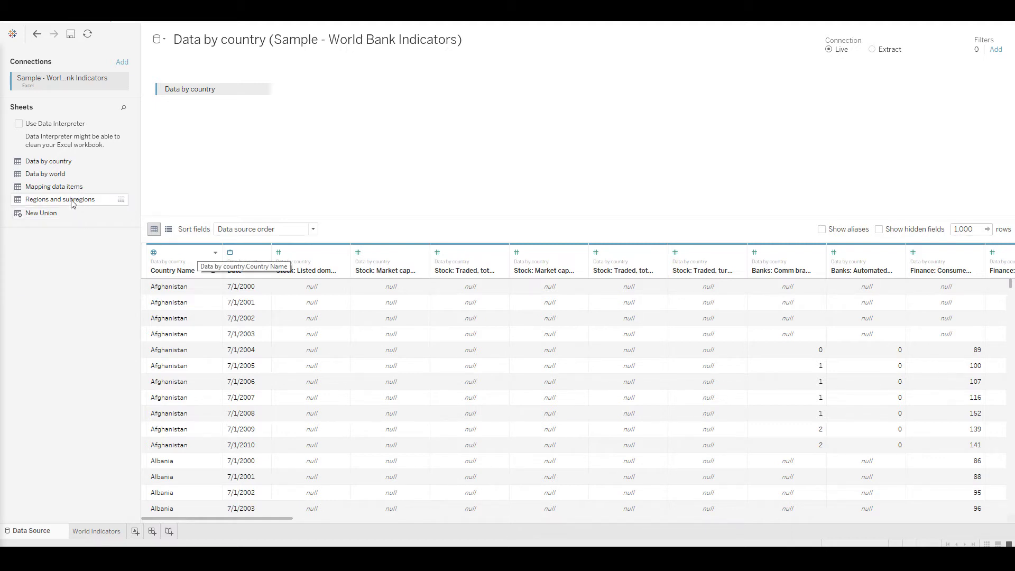
drag(73, 204, 395, 91)
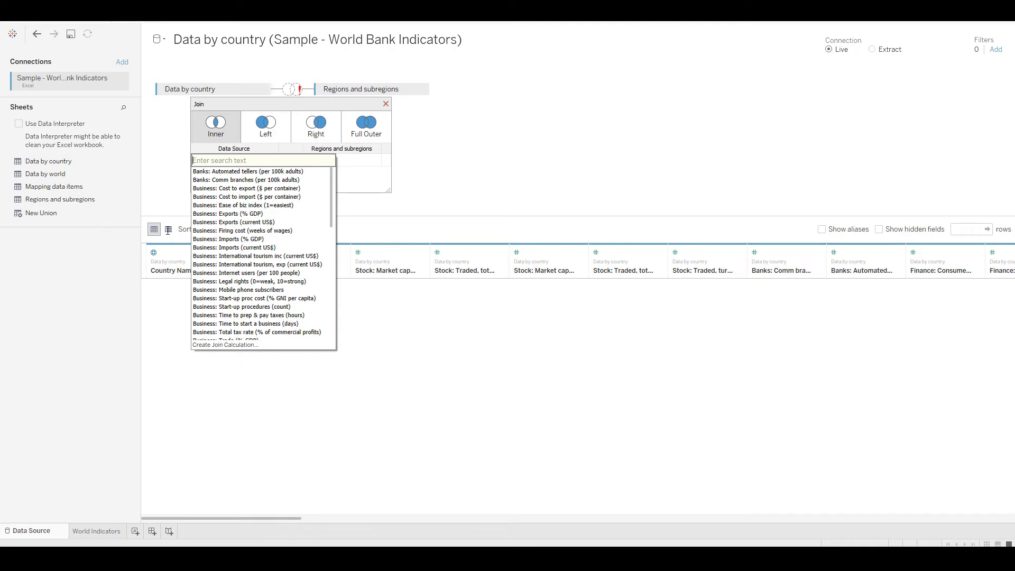
Set the Data by country join to a Left join matching Country Name to Country.
drag(331, 204, 332, 228)
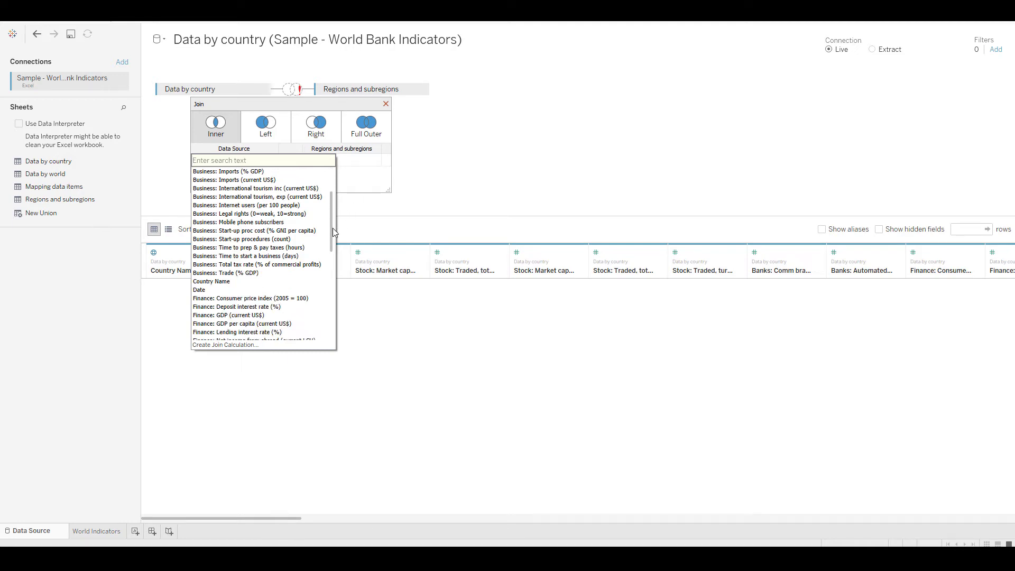
click(259, 283)
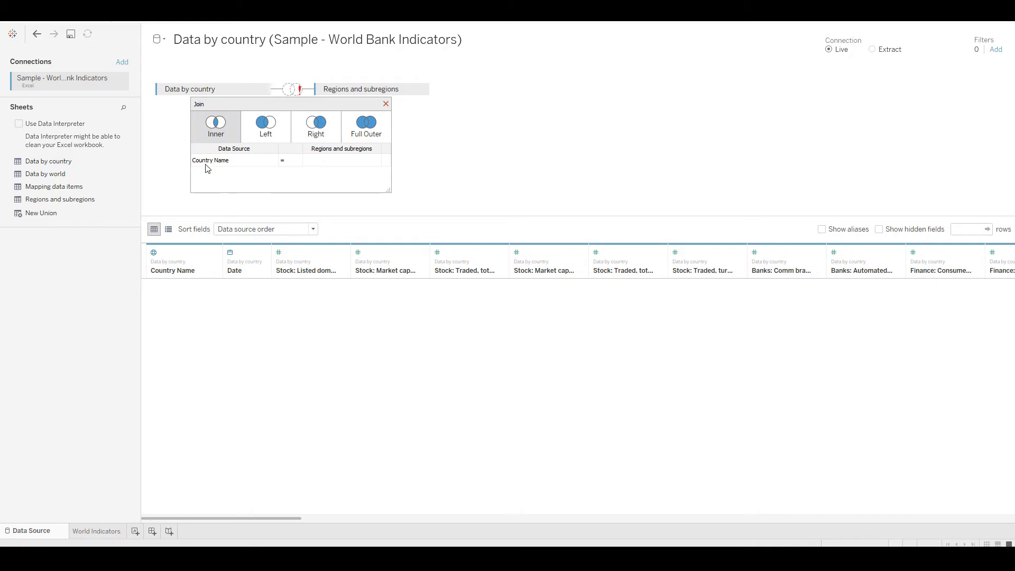
click(375, 160)
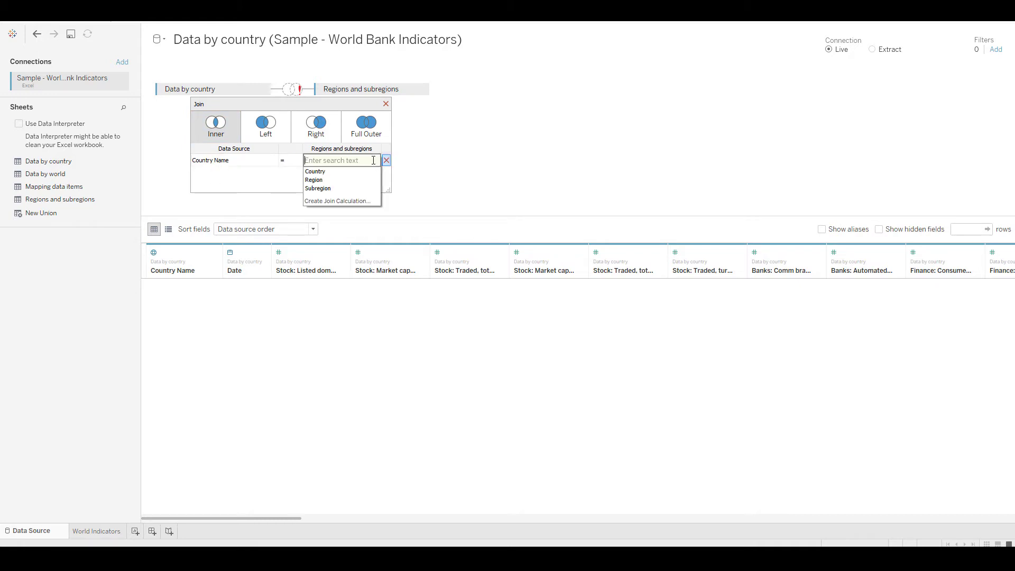
click(351, 173)
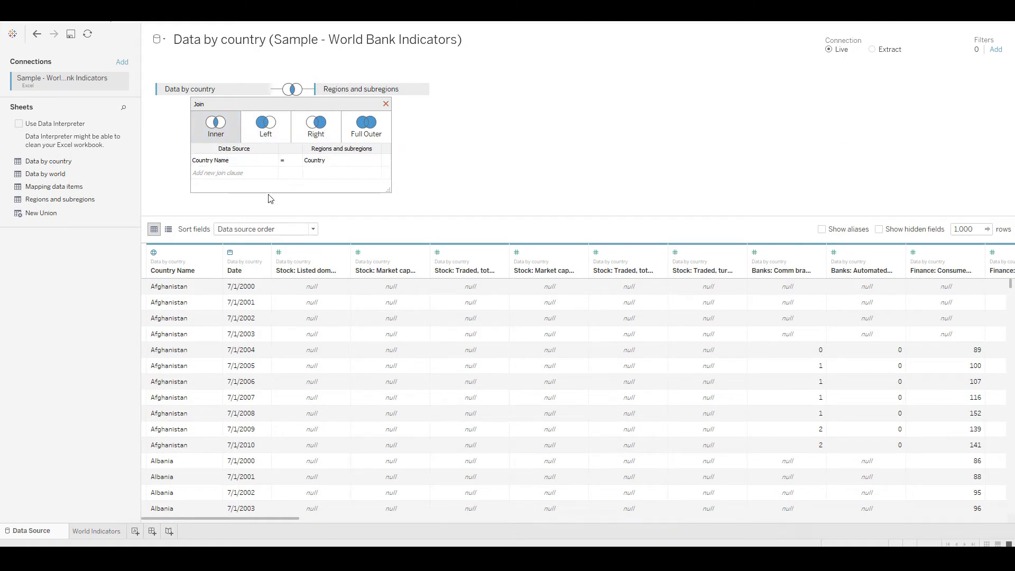
click(268, 135)
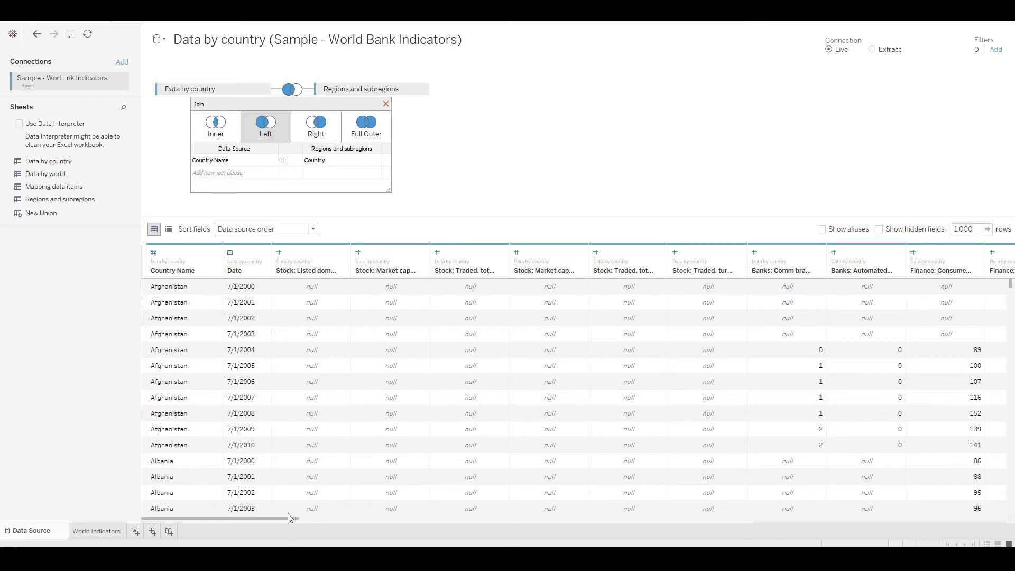
Scroll the data grid to check the joined Region and Subregion values, then go back to World Indicators.
mouse_move(290, 518)
mouse_down()
mouse_move(438, 533)
mouse_move(997, 523)
mouse_up()
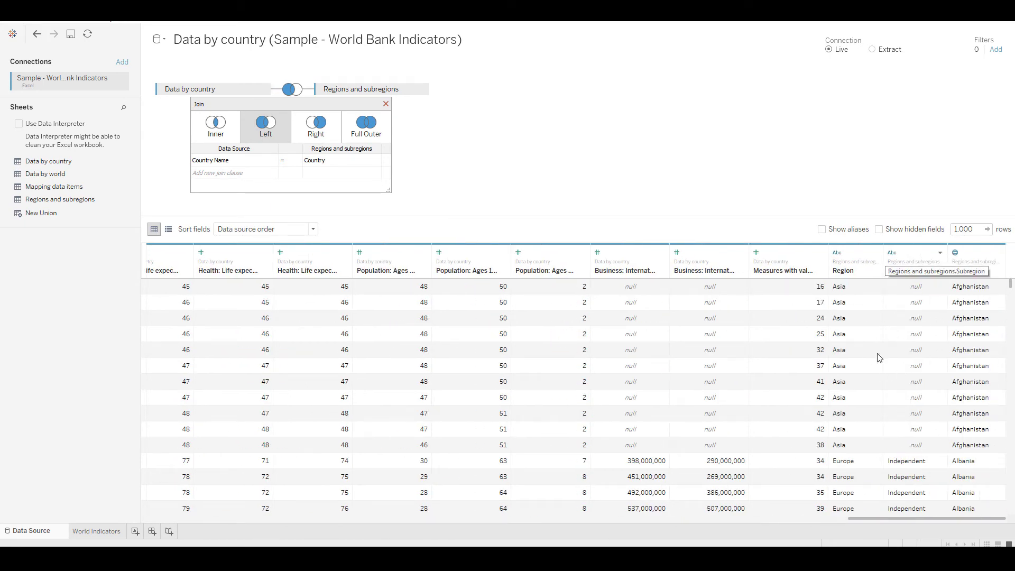
drag(841, 366, 889, 427)
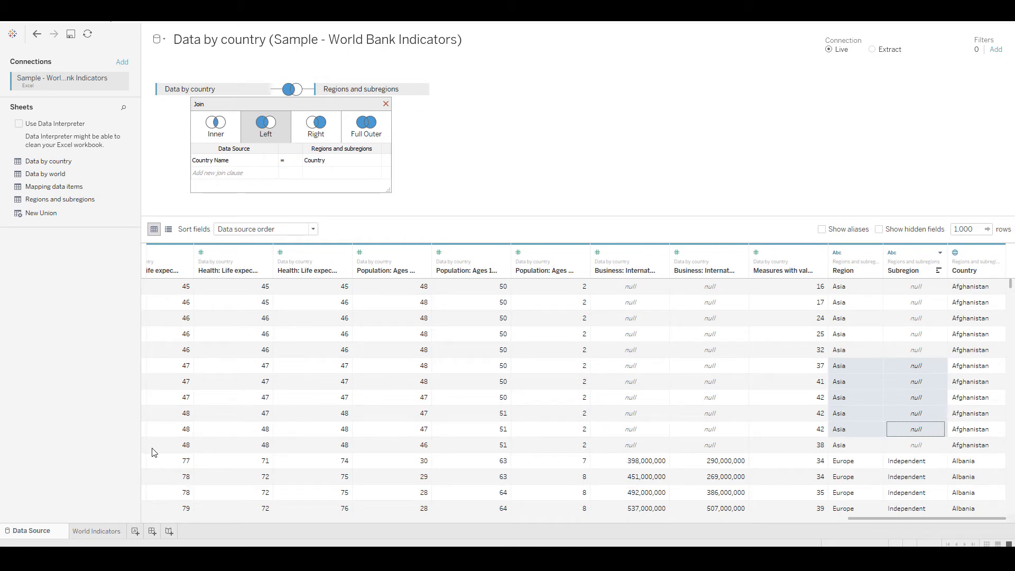
click(100, 534)
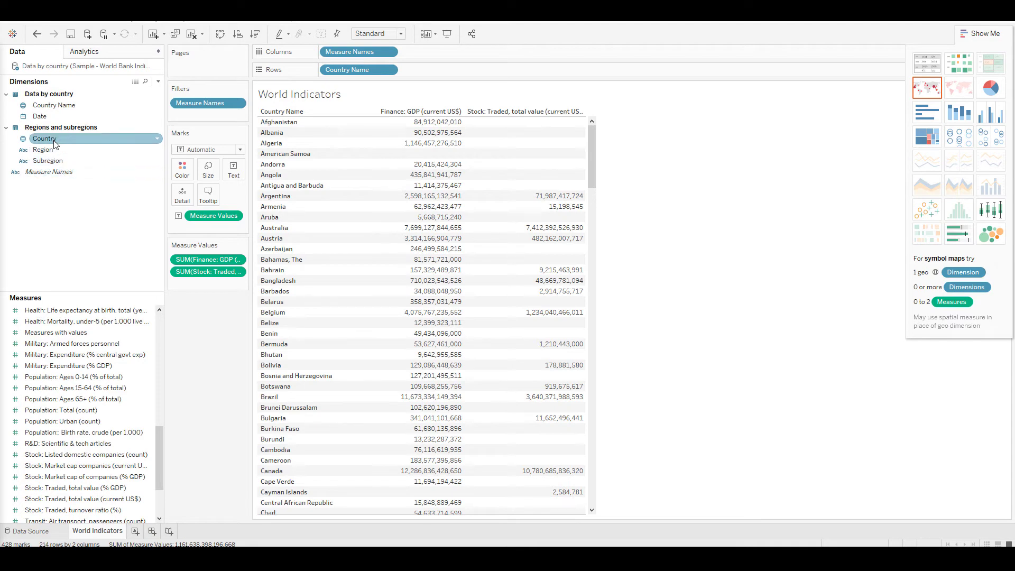
Put Region and Subregion on Rows after Country Name, removing the duplicate Country pill.
drag(59, 138, 339, 140)
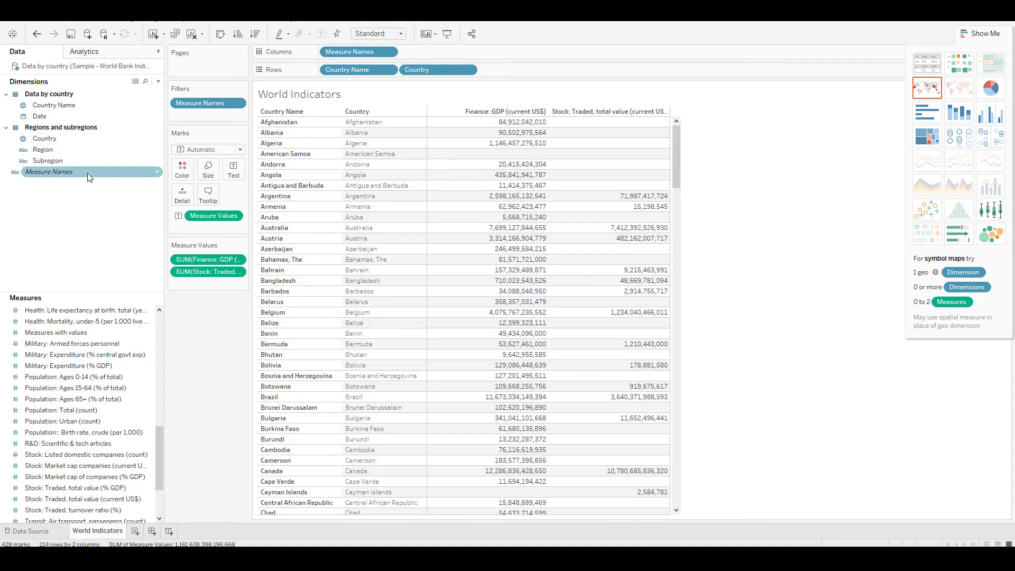
drag(51, 150, 424, 176)
drag(438, 69, 112, 185)
mouse_move(53, 170)
mouse_down()
mouse_move(200, 174)
mouse_move(391, 210)
mouse_up()
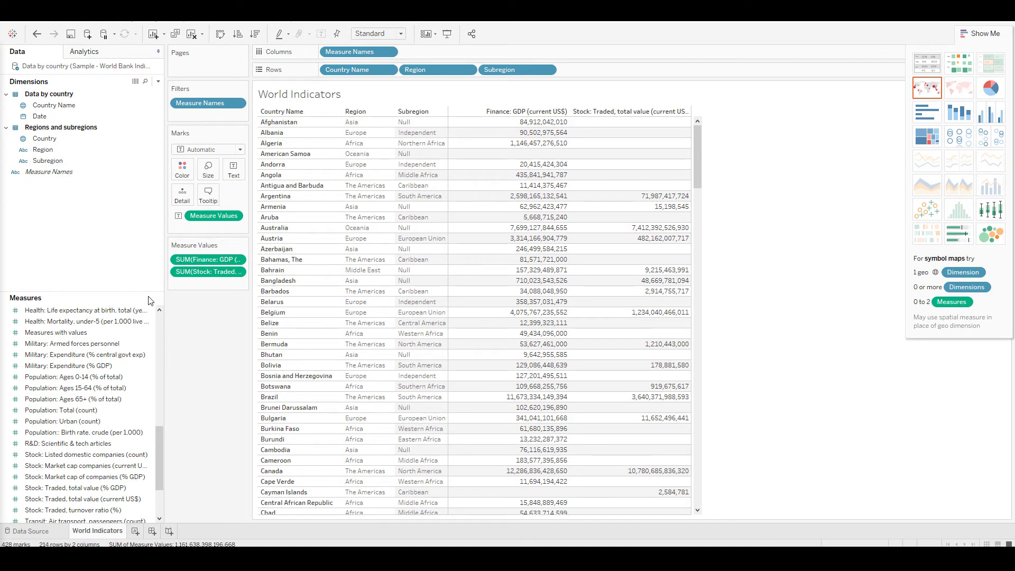
click(34, 535)
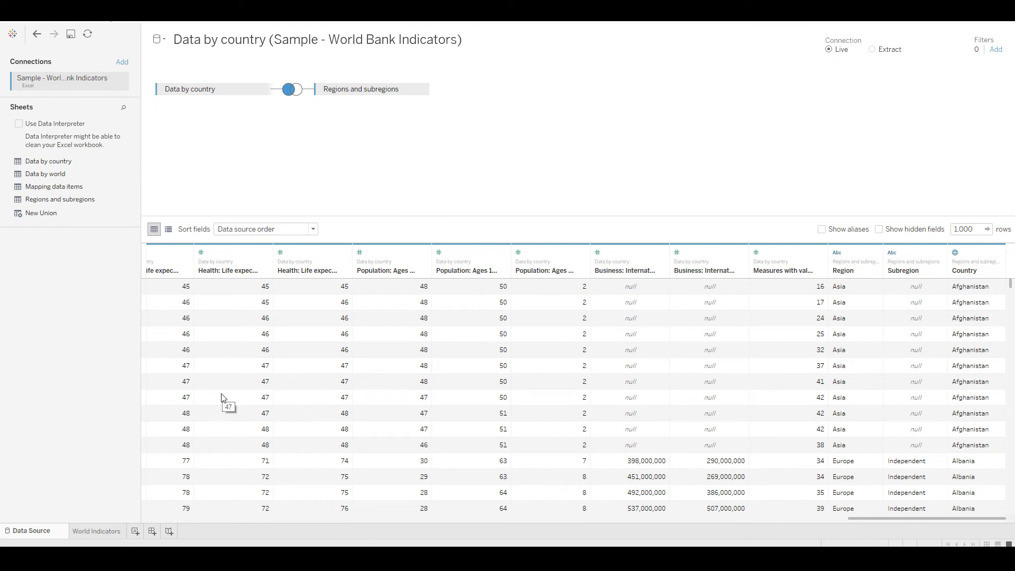
Add a Microsoft SQL Server connection and enter server .\sql2016.
click(121, 63)
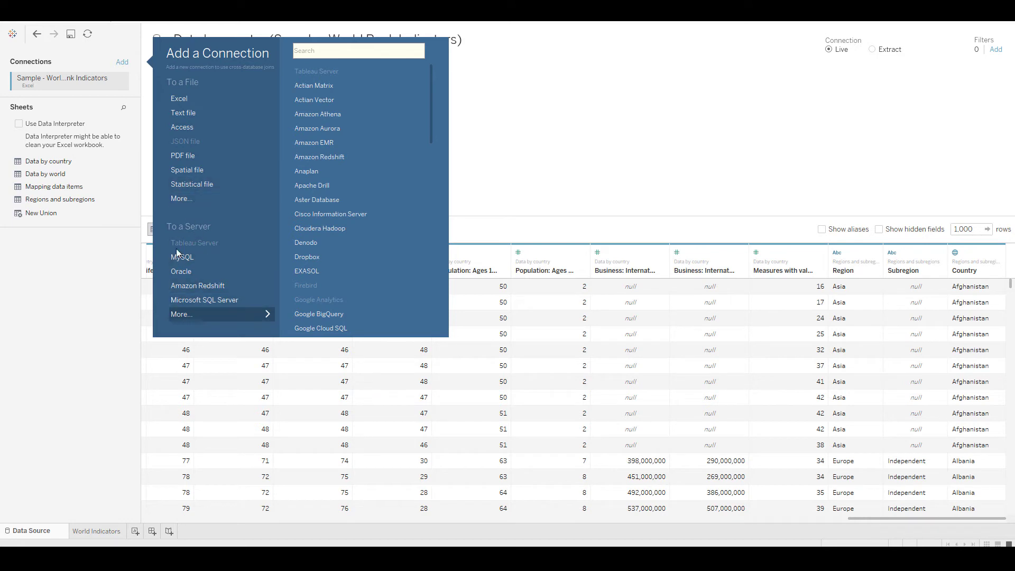
click(187, 306)
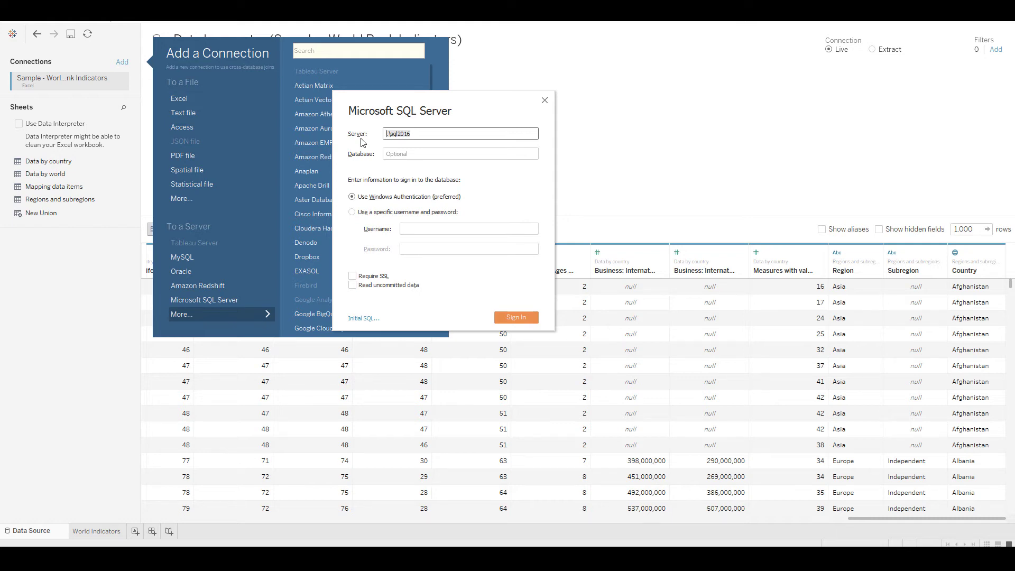
text(.)
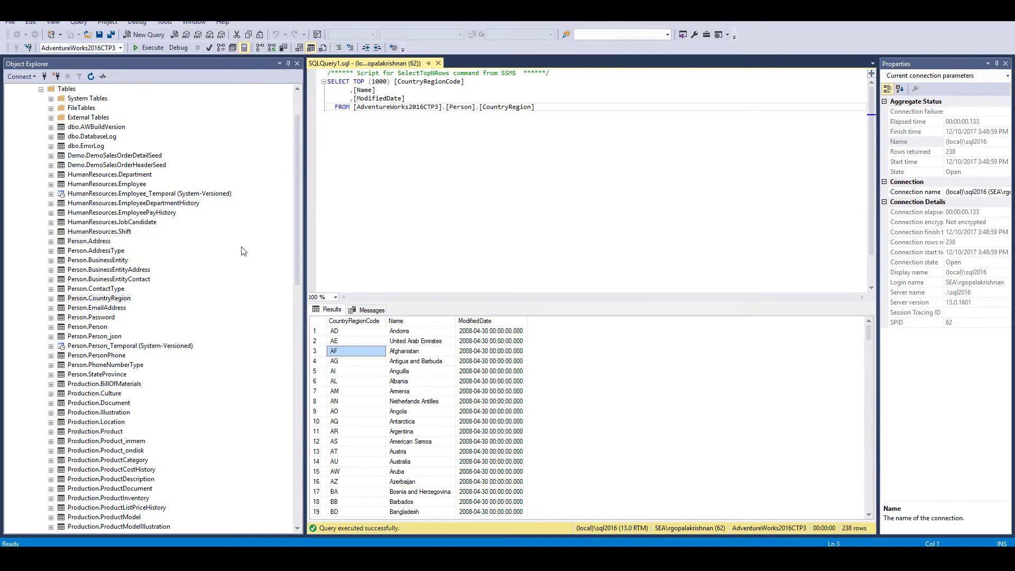
Find the AdventureWorks2016CTP3 database in SQL Server Management Studio's Object Explorer.
drag(297, 285, 297, 192)
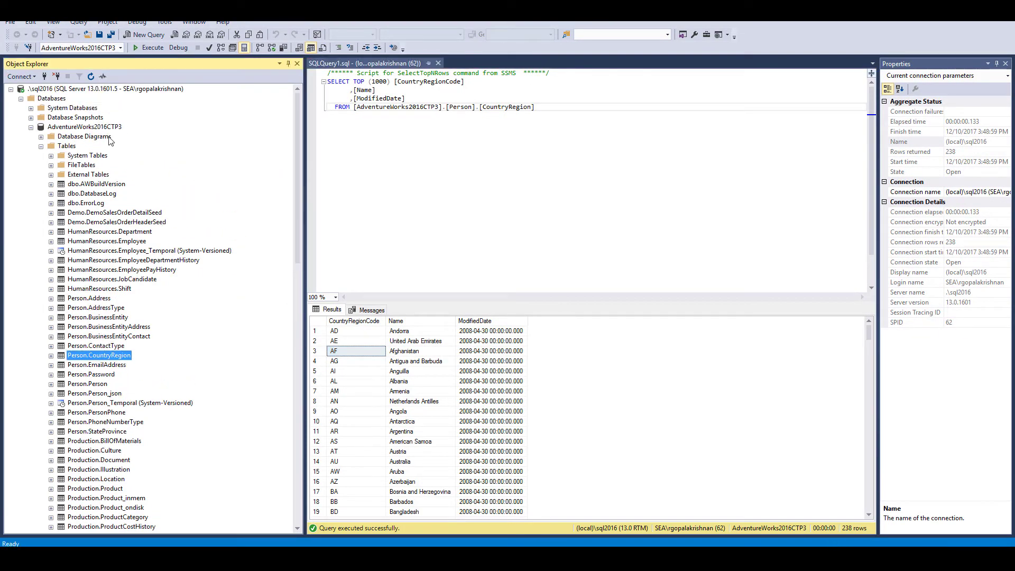
click(85, 127)
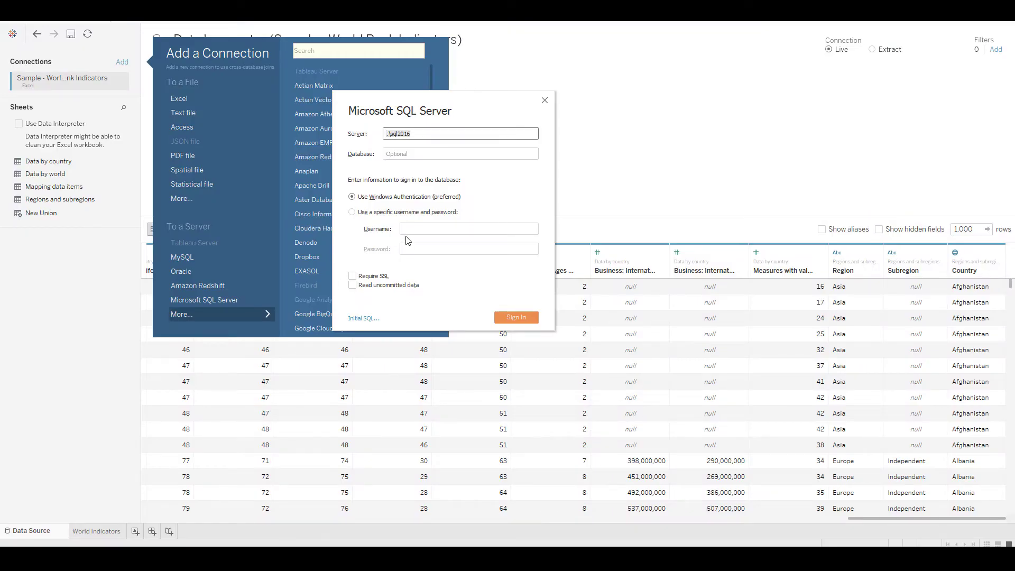
Sign in, choose the AdventureWorks2016CTP3 database, search 'countr' and add CountryRegion to the join.
click(519, 319)
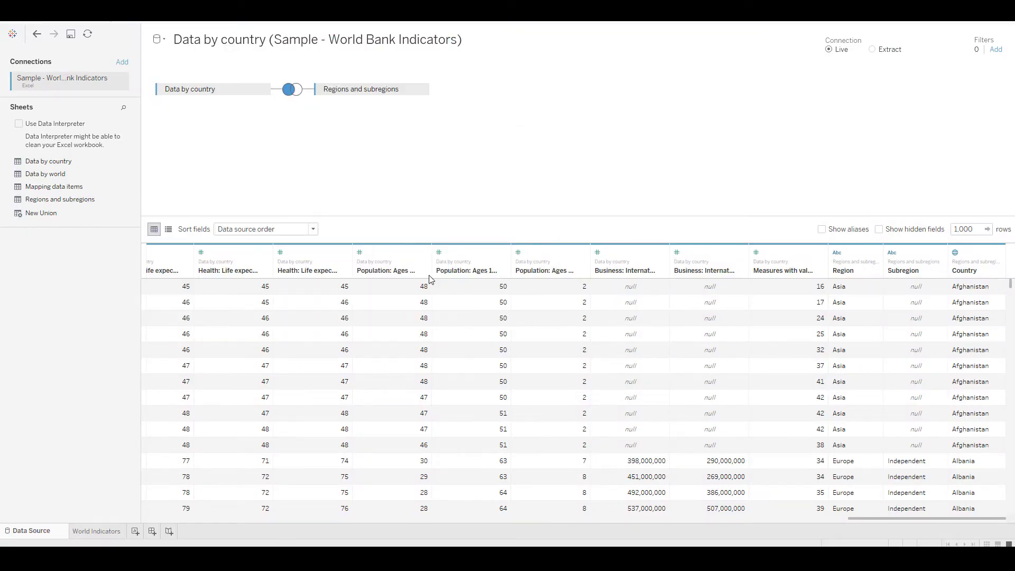
click(99, 141)
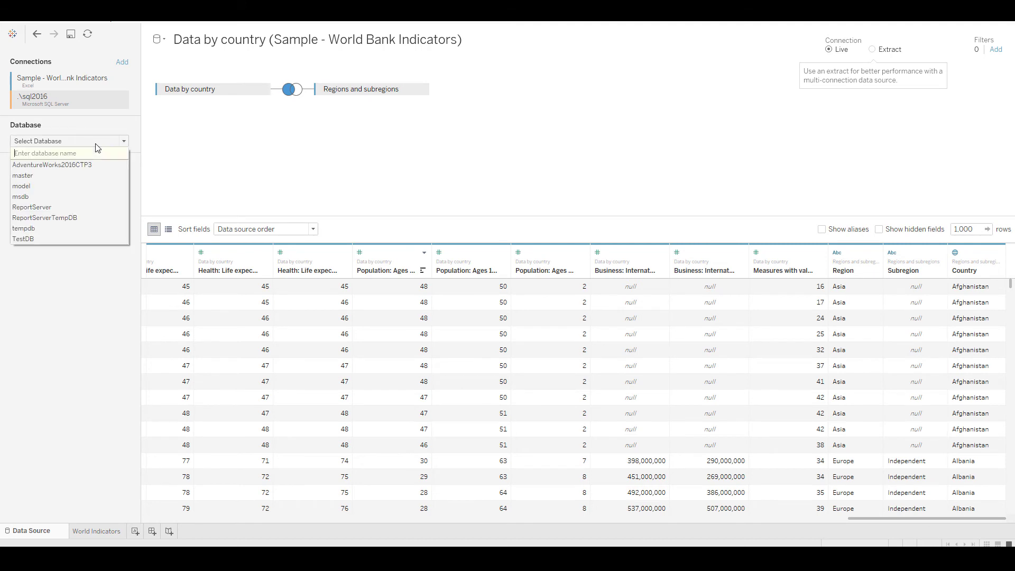
click(91, 168)
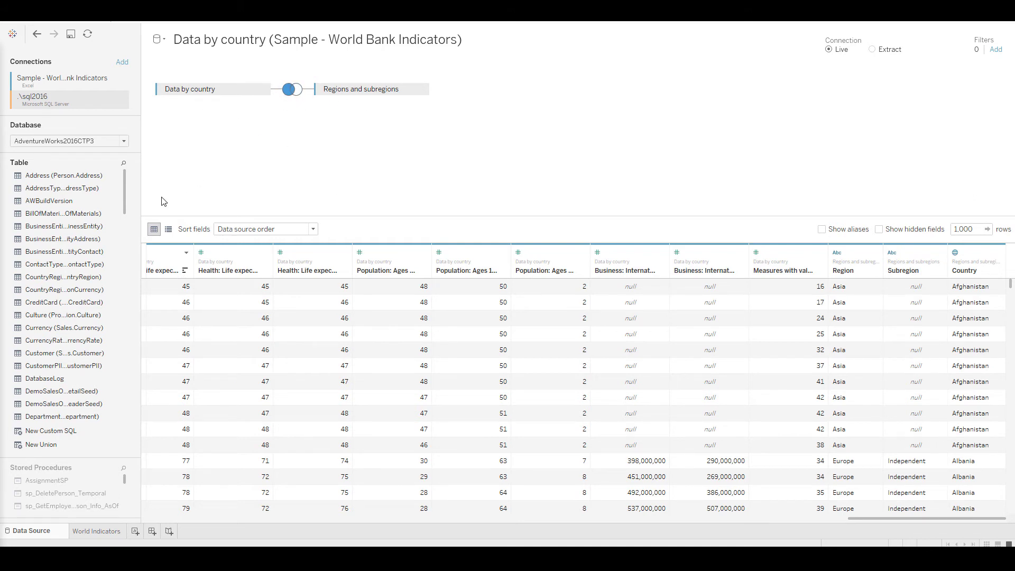
drag(123, 195, 120, 210)
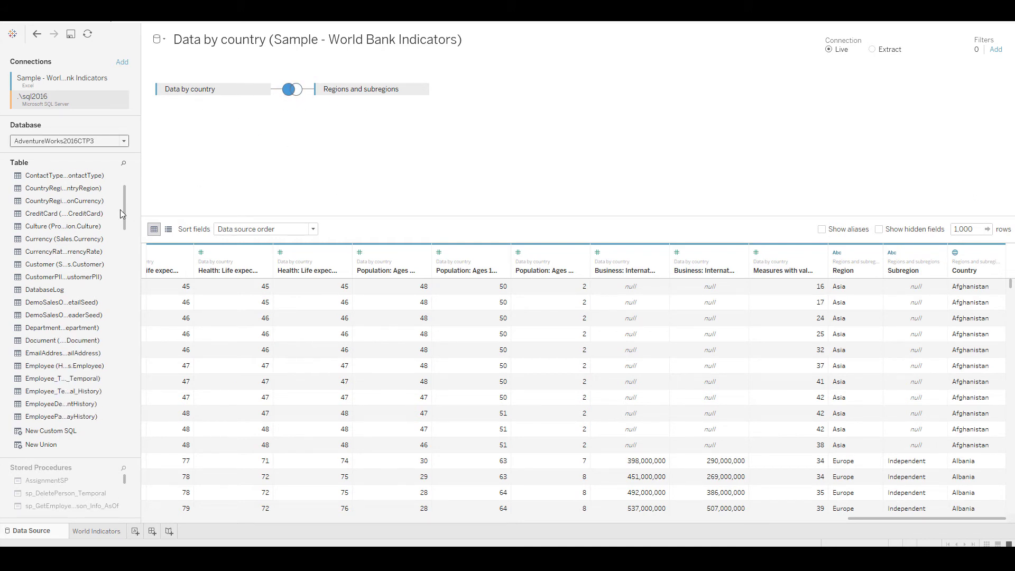
click(125, 163)
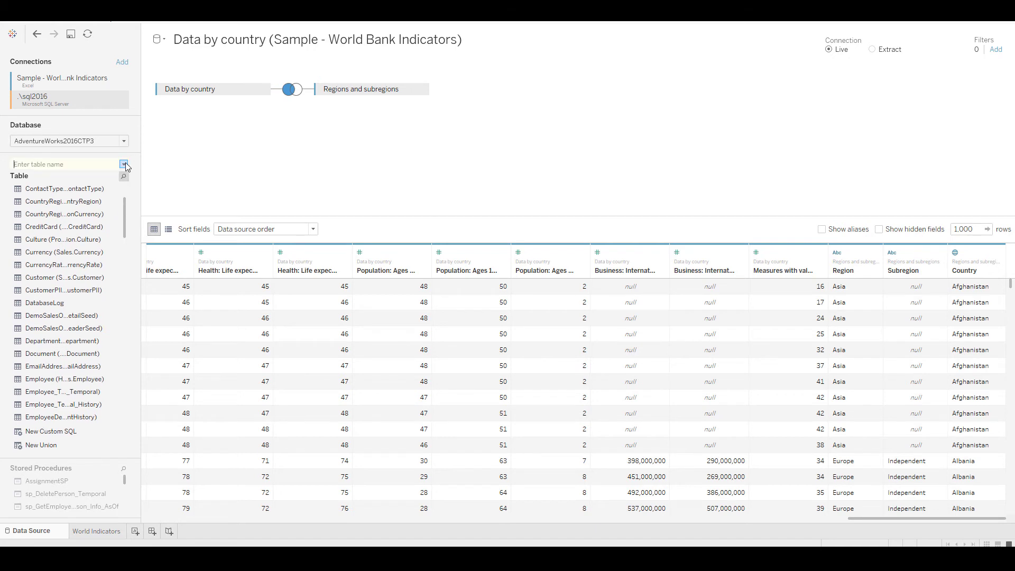
text(countr)
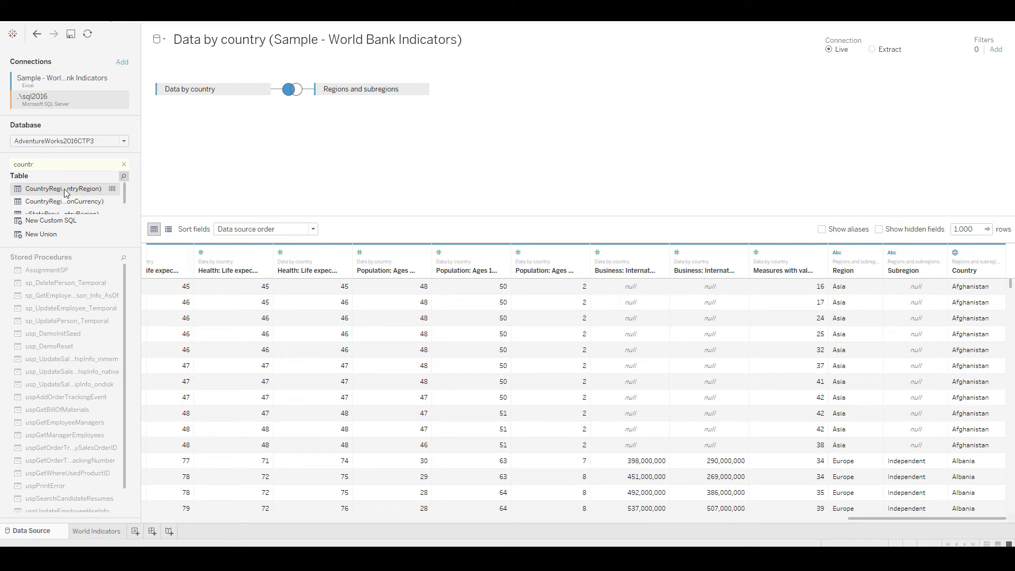
drag(63, 192, 315, 137)
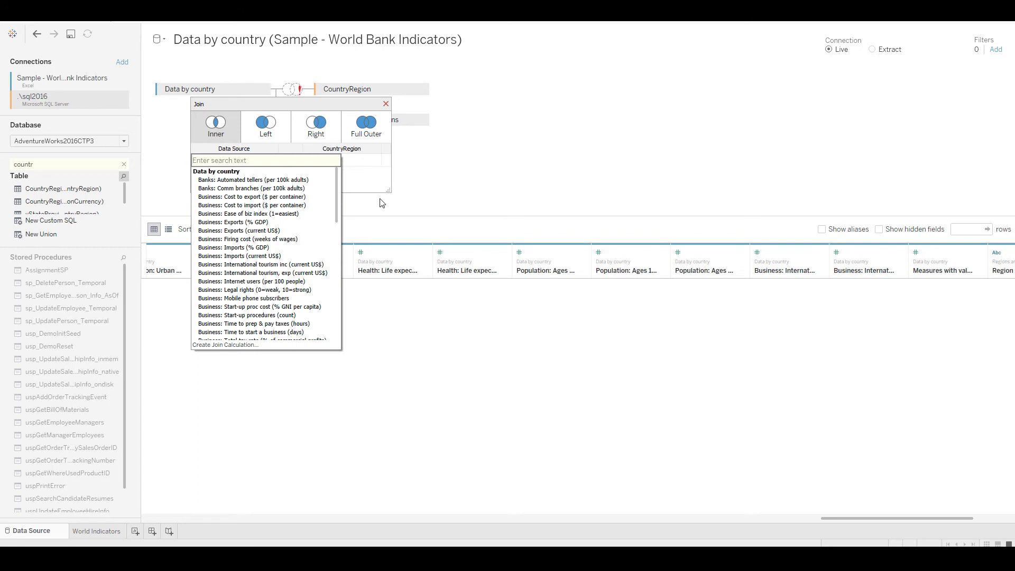
Join on Country Name = Name and refresh the data preview with Update Now.
text(coun)
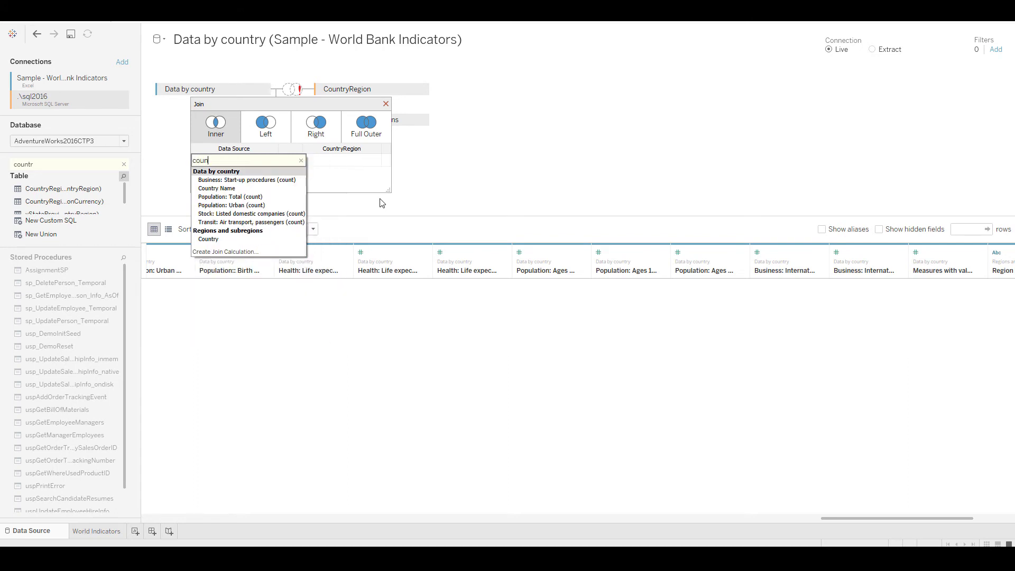
click(233, 188)
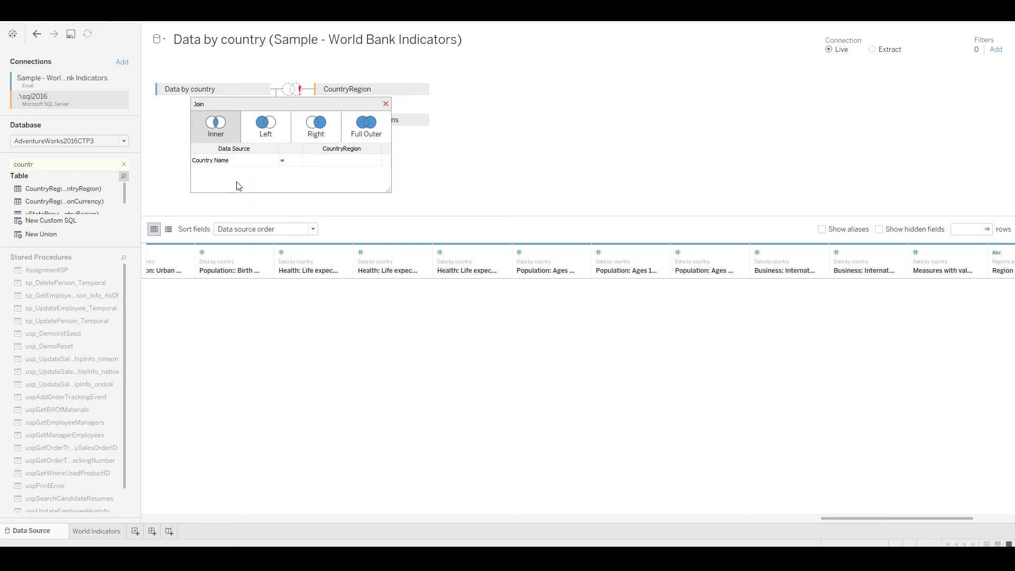
click(365, 161)
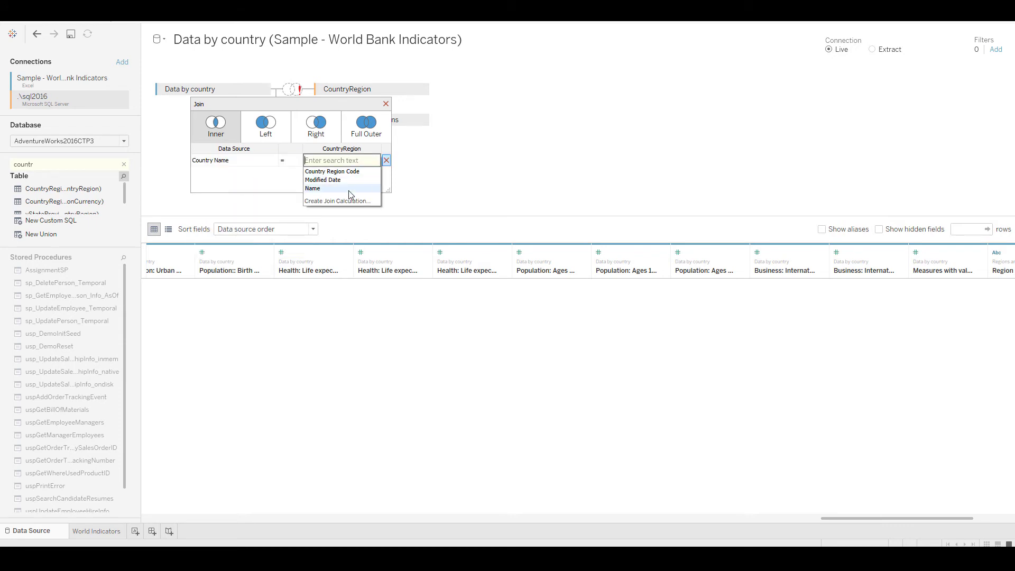
click(352, 189)
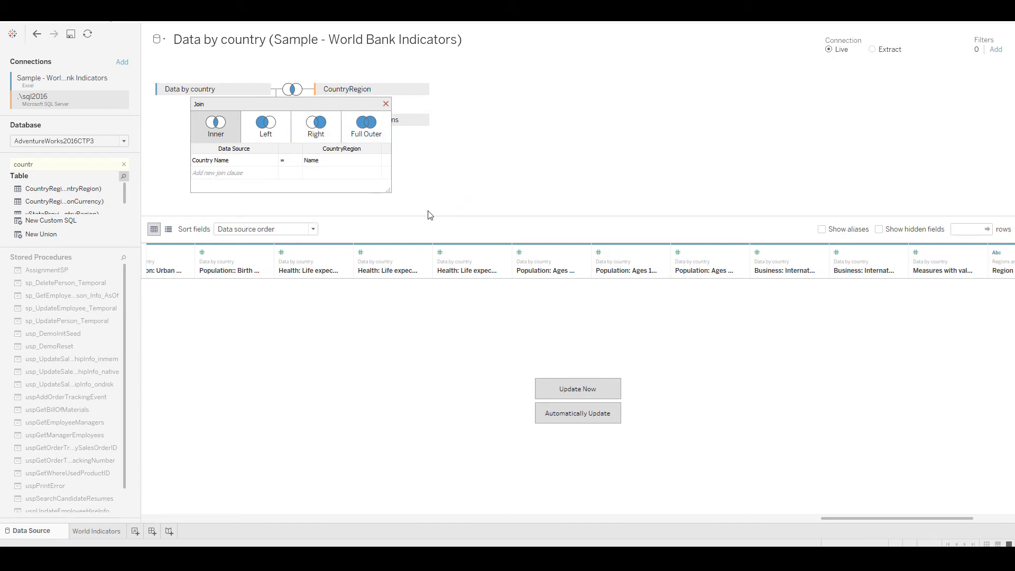
click(572, 390)
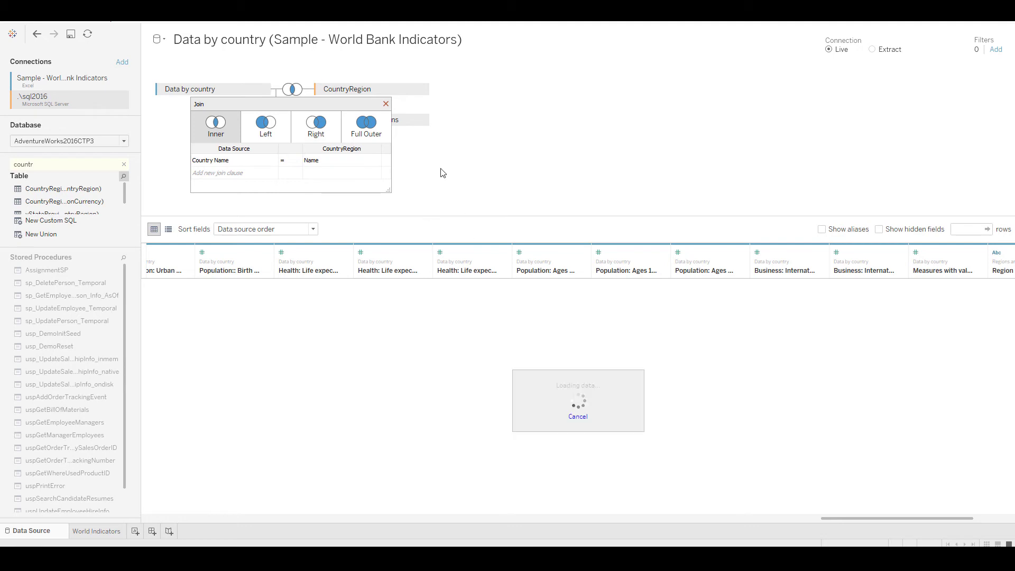
click(386, 103)
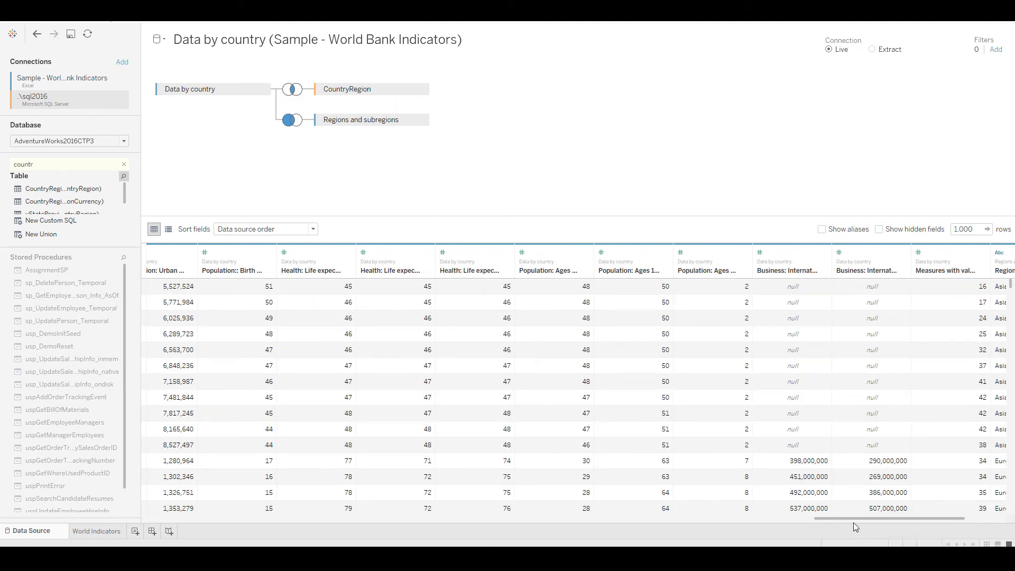
Widen the Country Region Code column in the data grid.
drag(857, 519, 245, 538)
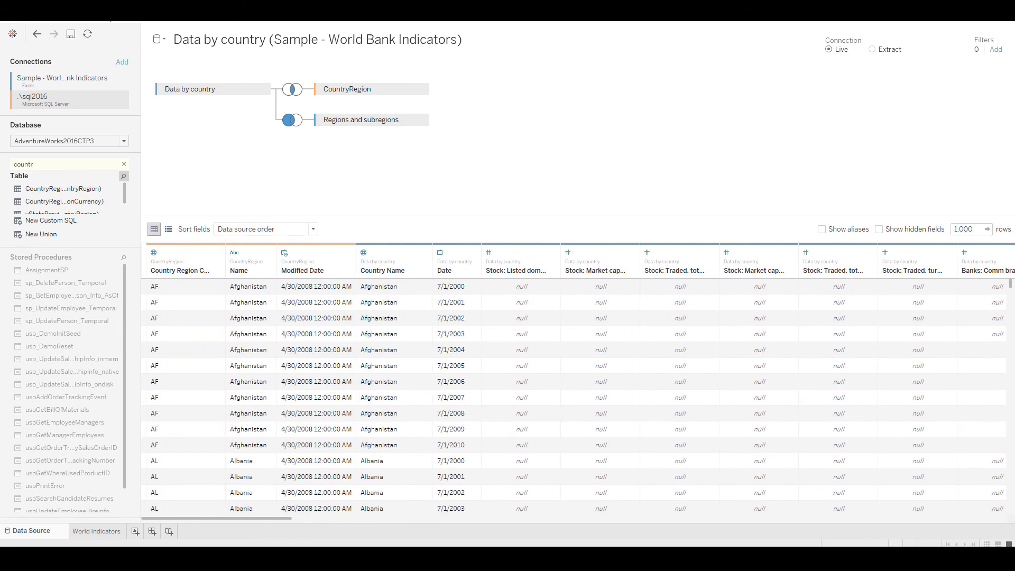
drag(225, 267, 247, 266)
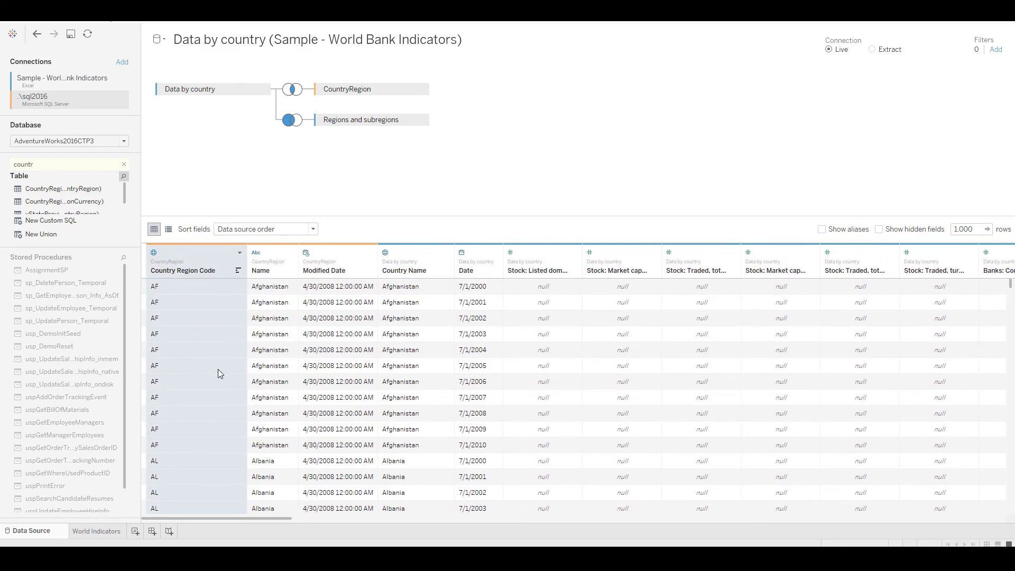
key(alt+Tab)
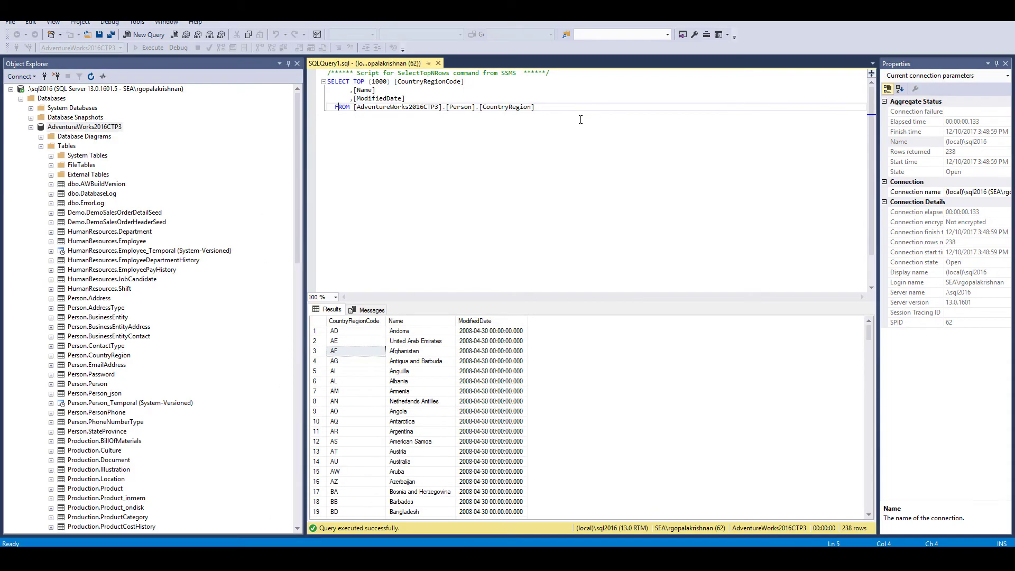
drag(580, 121, 351, 72)
key(F5)
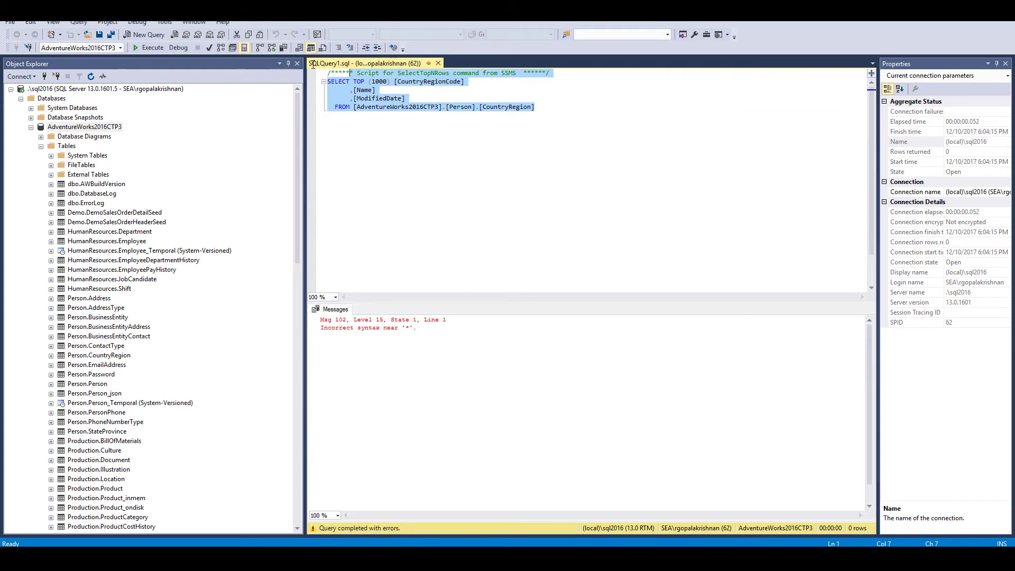
click(501, 107)
key(F5)
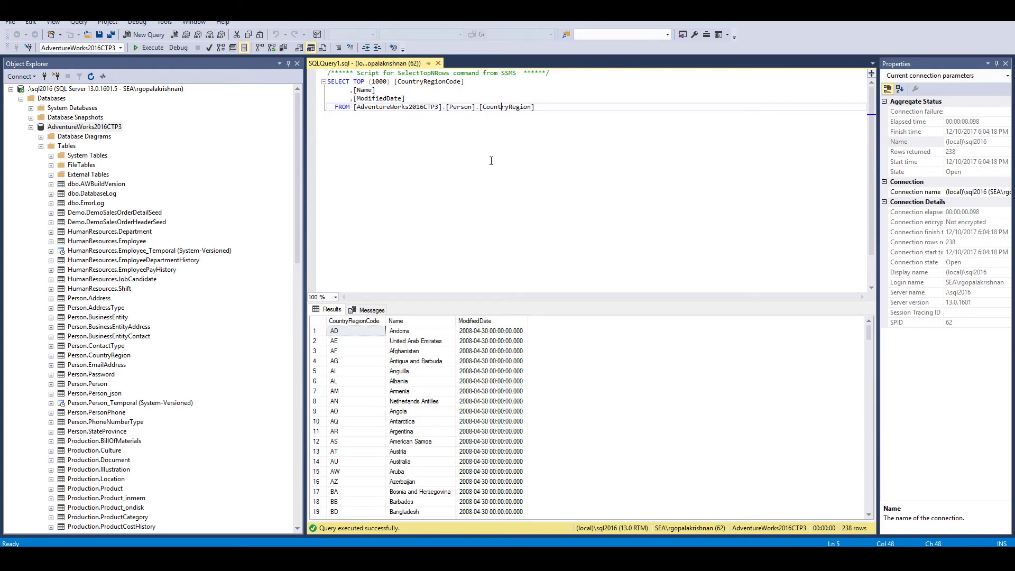
drag(353, 332, 347, 492)
drag(412, 362, 429, 483)
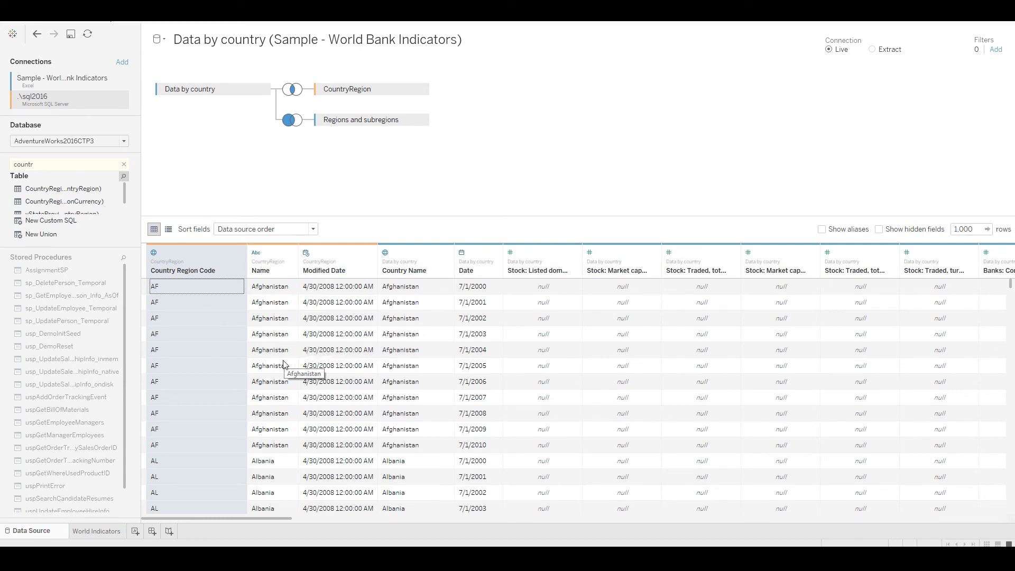
Open the World Indicators sheet and select the Country field.
click(97, 531)
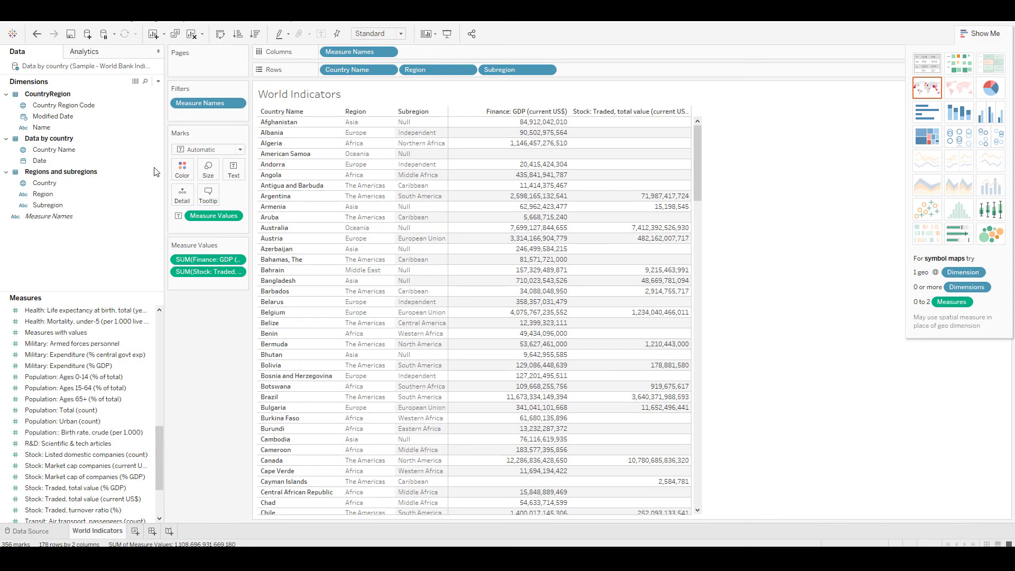
click(144, 184)
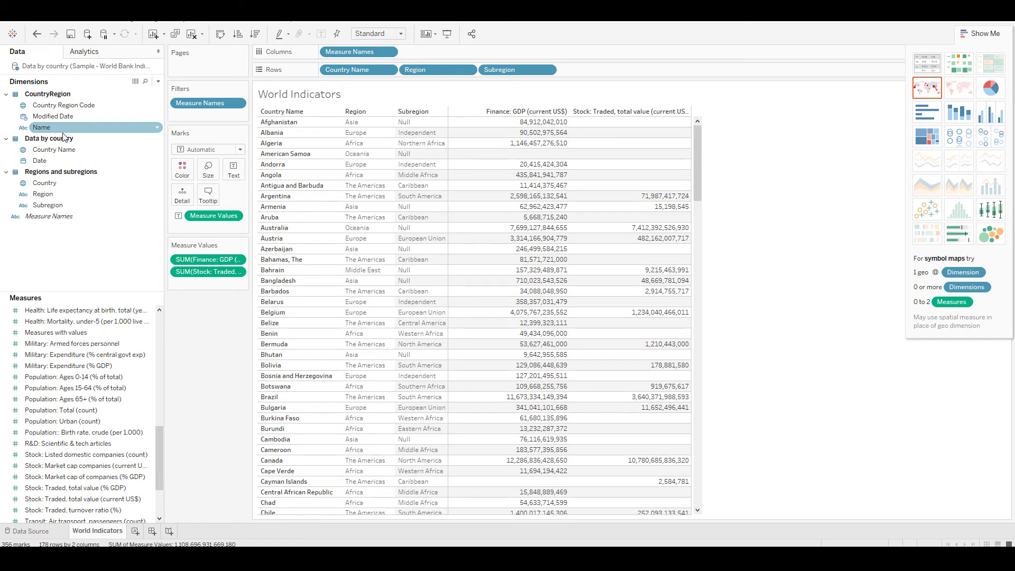
Place Country Region Code on Rows between Country Name and Region.
drag(71, 106, 341, 165)
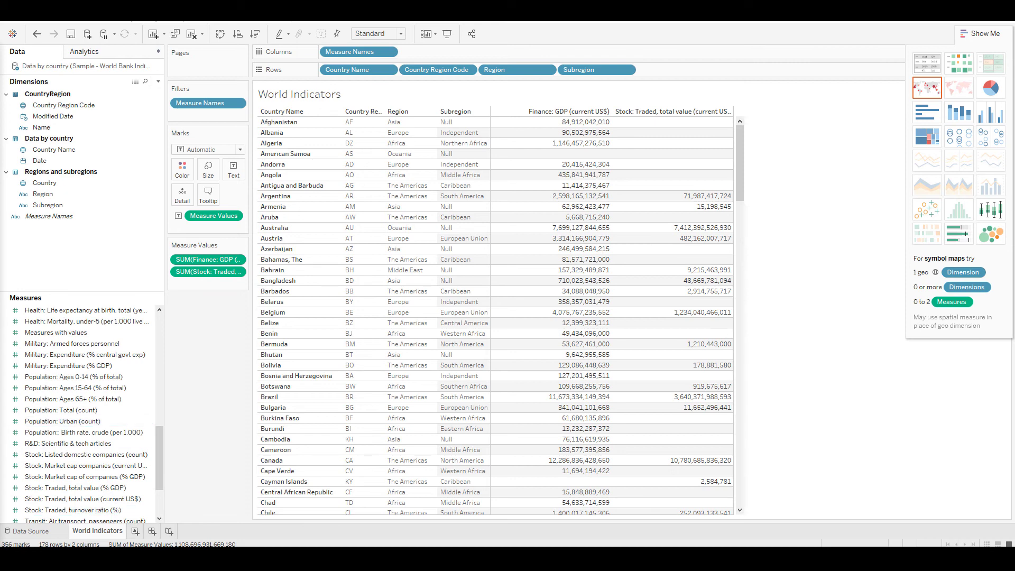
Add a worksheet renamed 'Interest Rates By Region' with Region on Rows.
click(135, 535)
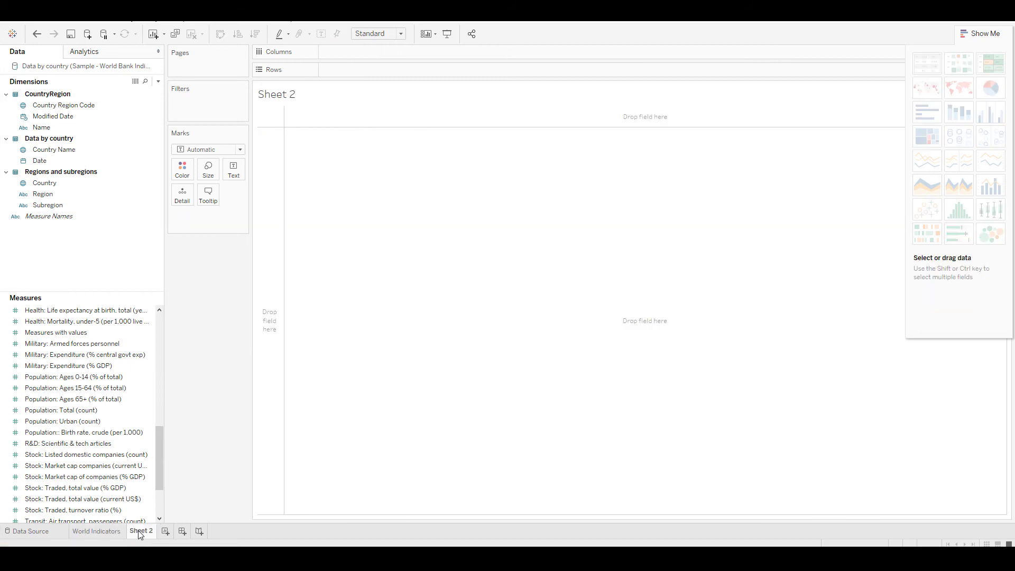
right_click(137, 531)
click(161, 428)
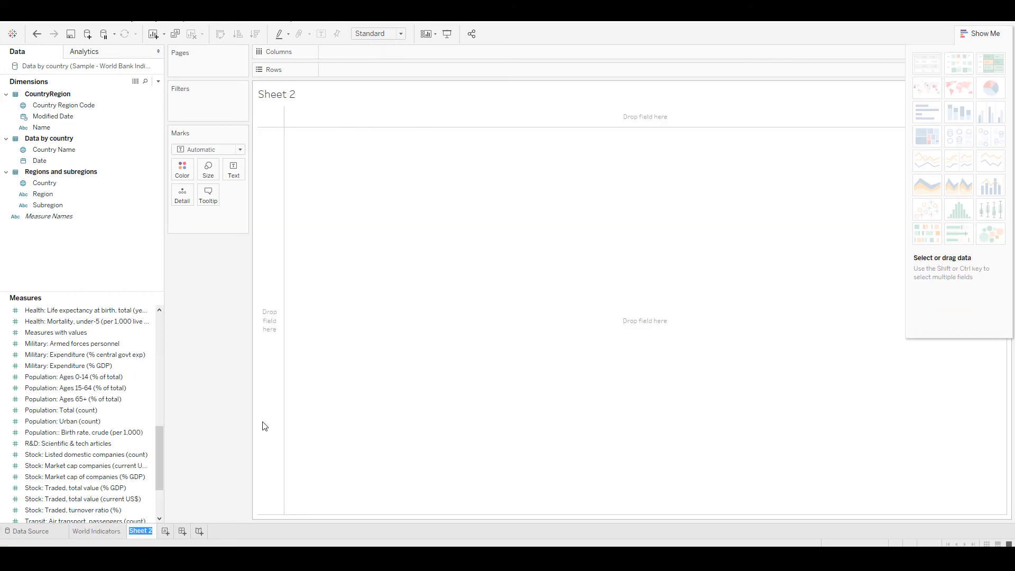
text(Interest)
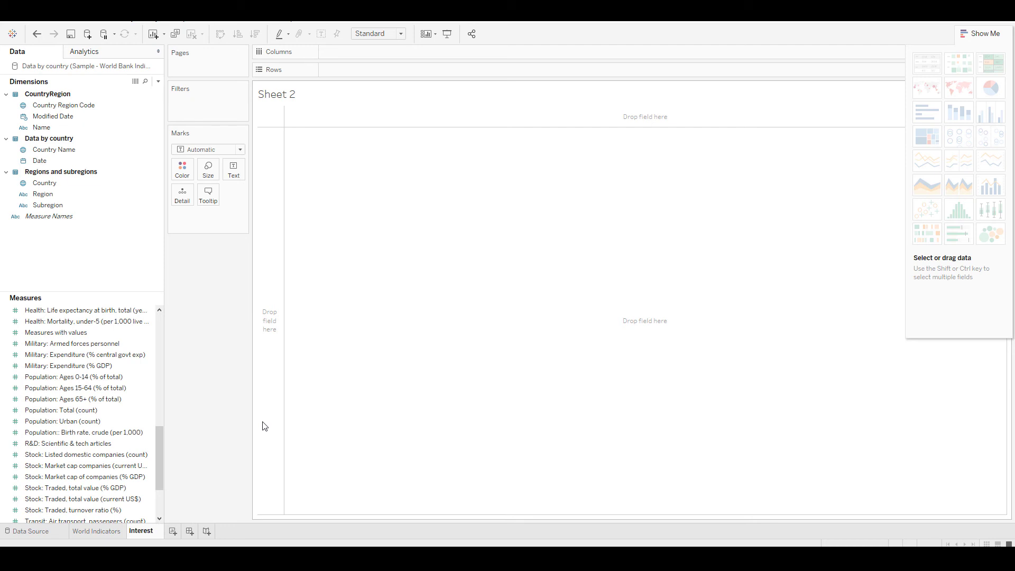
text( Rates)
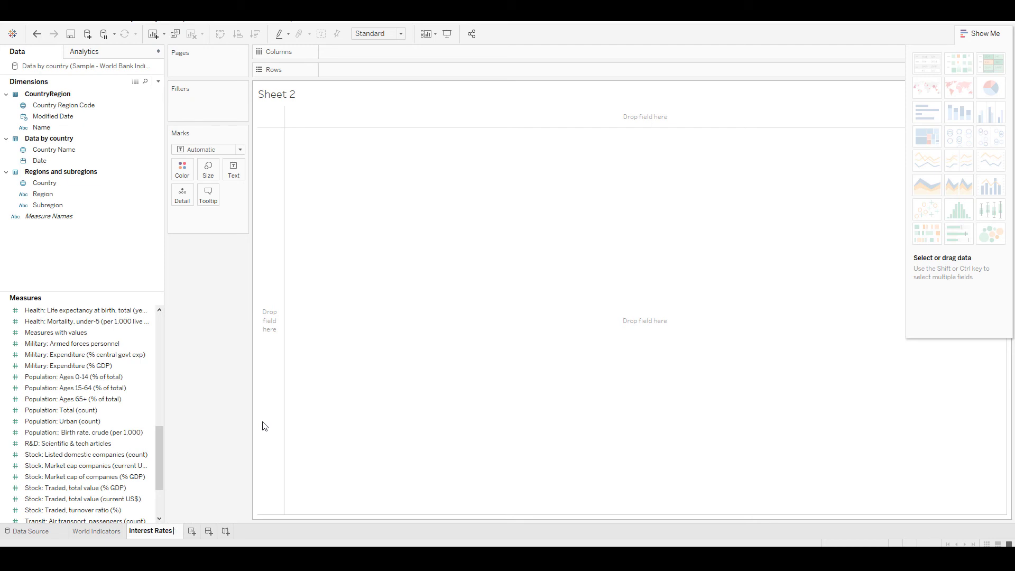
text( By Region)
key(Return)
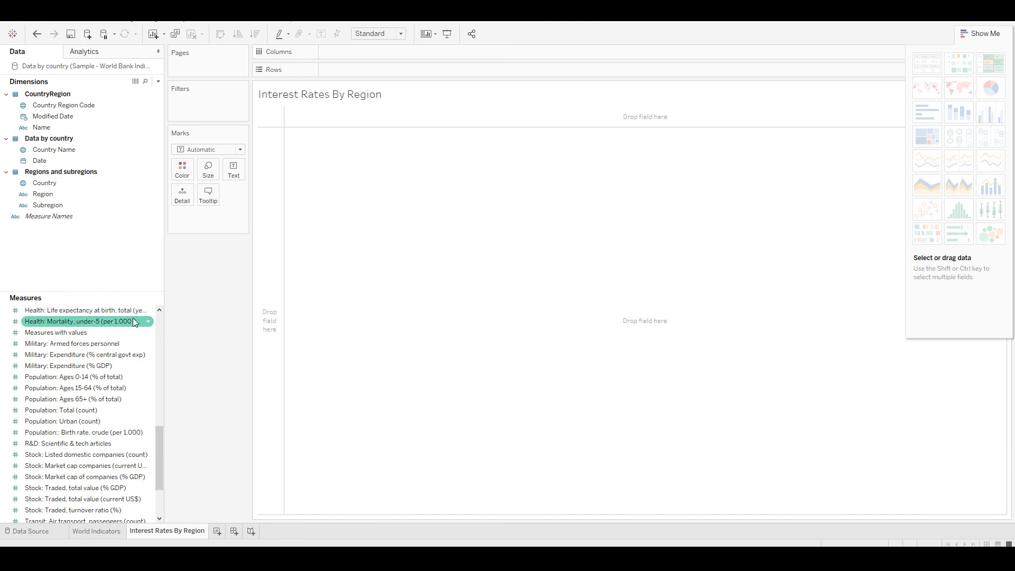
drag(51, 193, 261, 220)
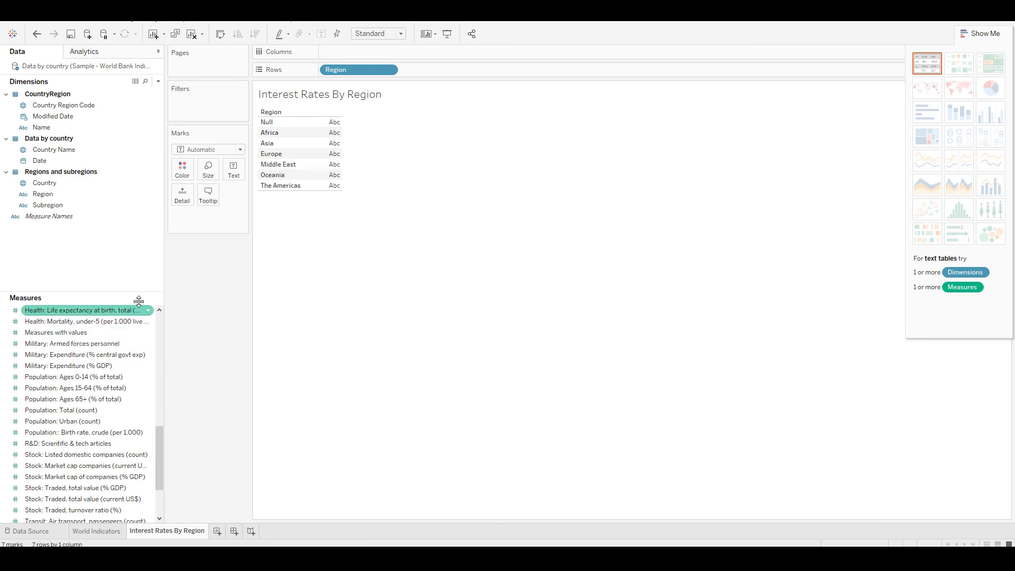
Search fields for 'inter' and add summed Finance: Real interest rate (%) per region.
click(146, 81)
text(inter)
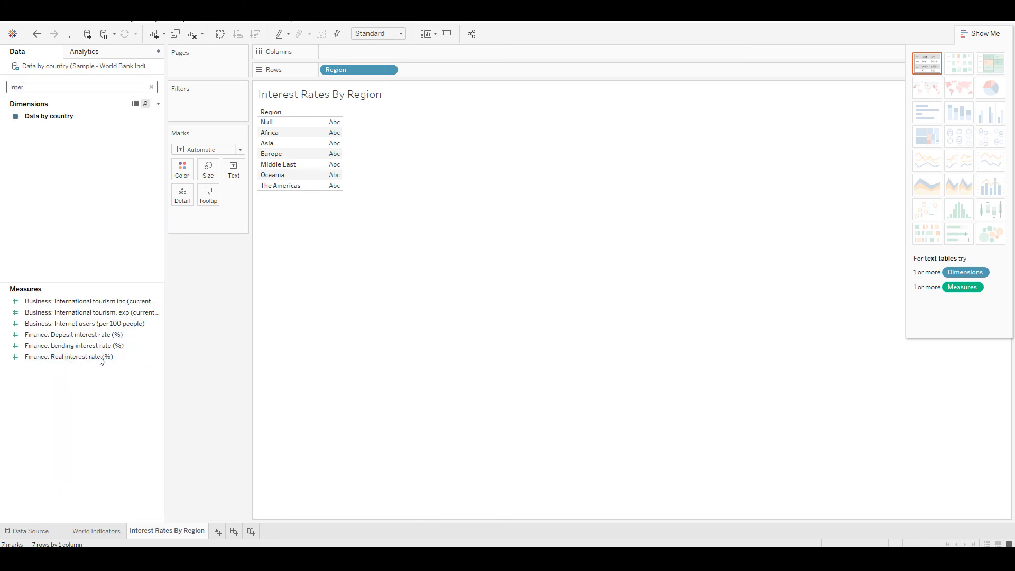
drag(100, 357, 329, 166)
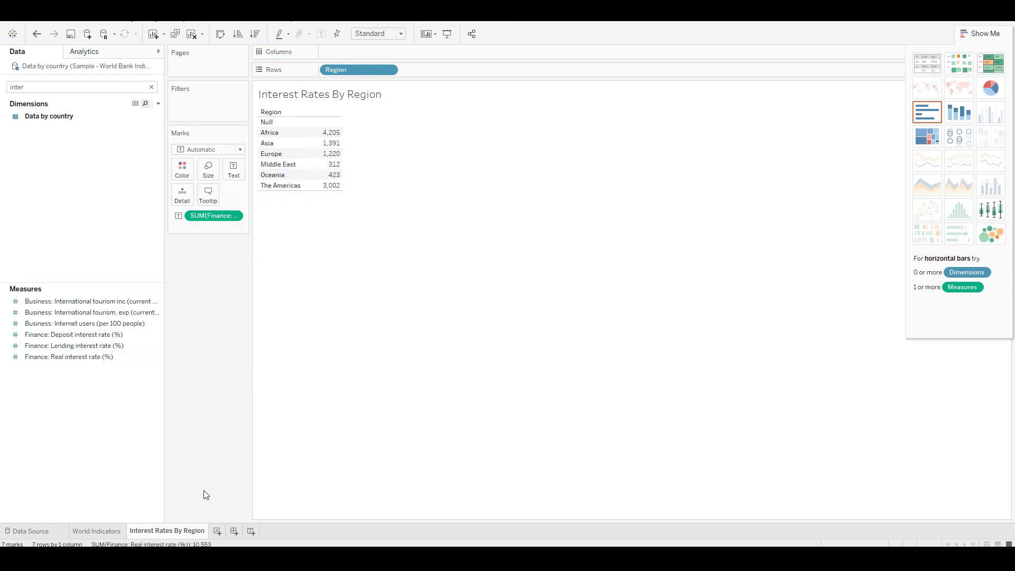
click(100, 531)
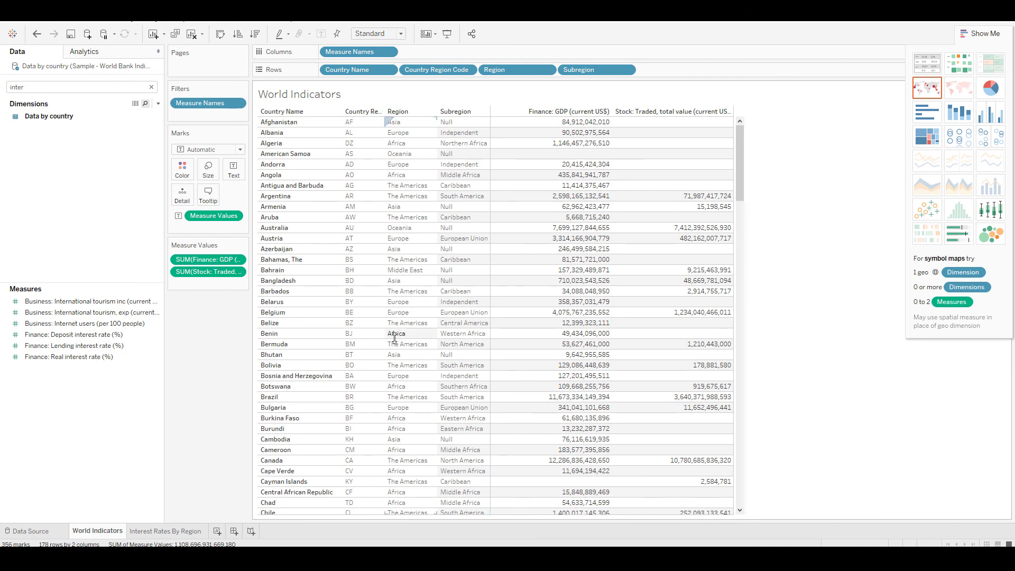
click(178, 532)
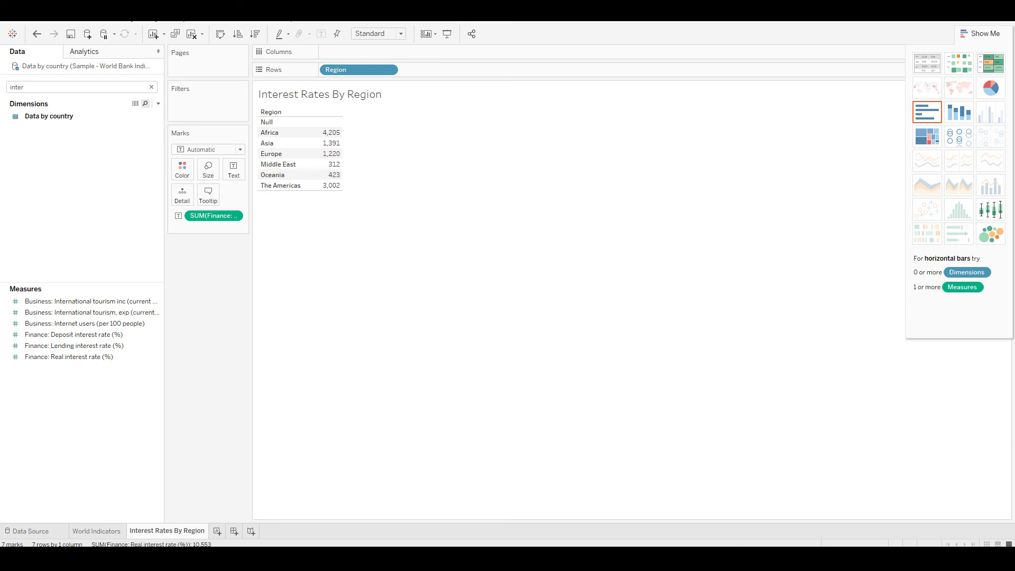
Create Dashboard 1 with World Indicators filling it and Interest Rates By Region added below.
click(234, 532)
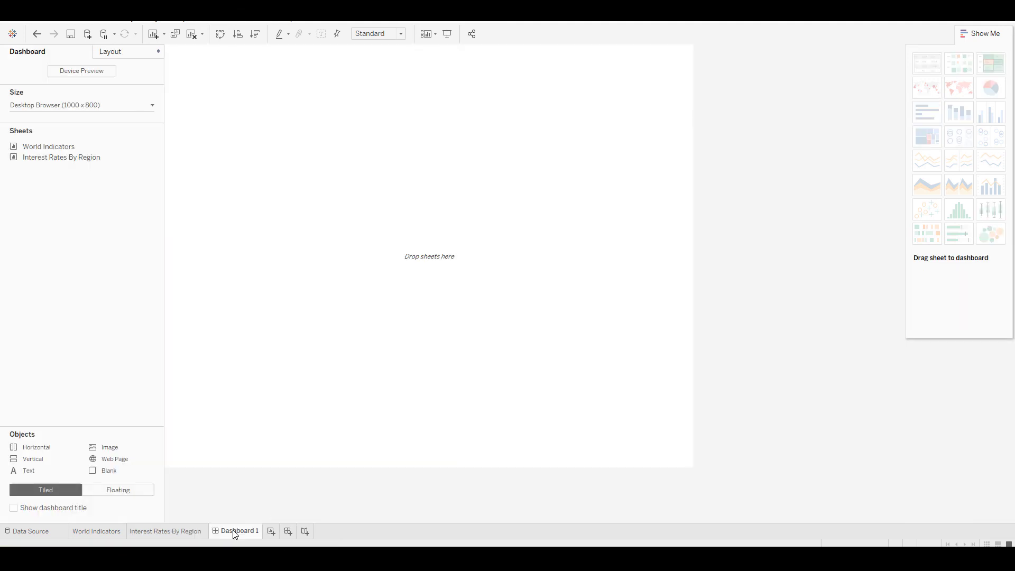
drag(42, 147, 262, 169)
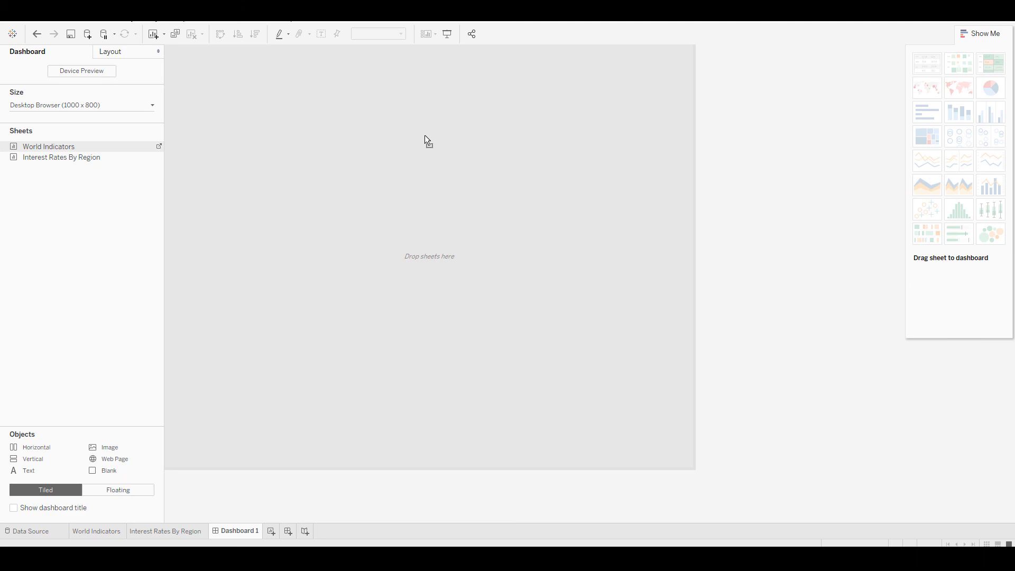
drag(424, 135, 424, 135)
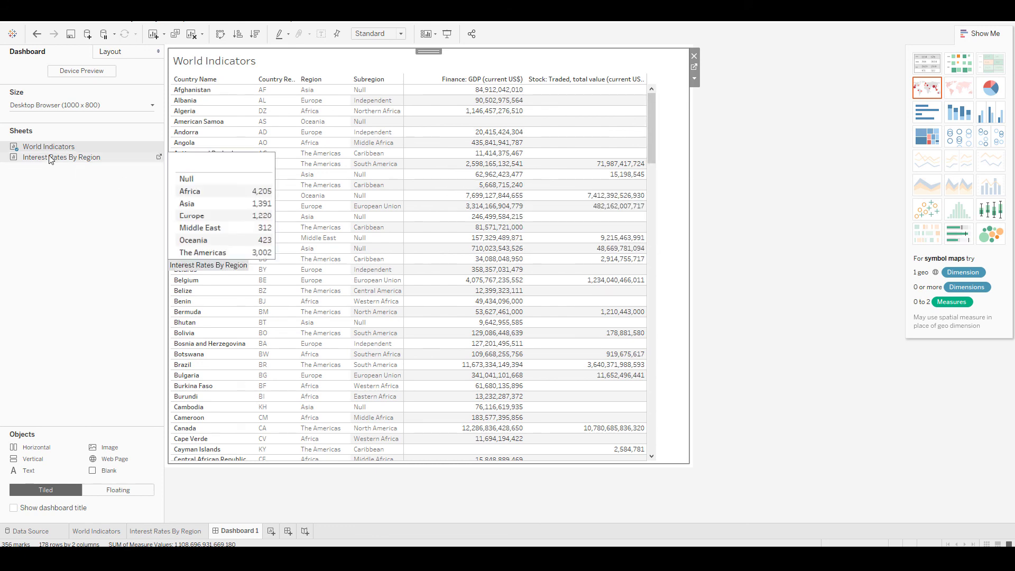
drag(49, 160, 418, 385)
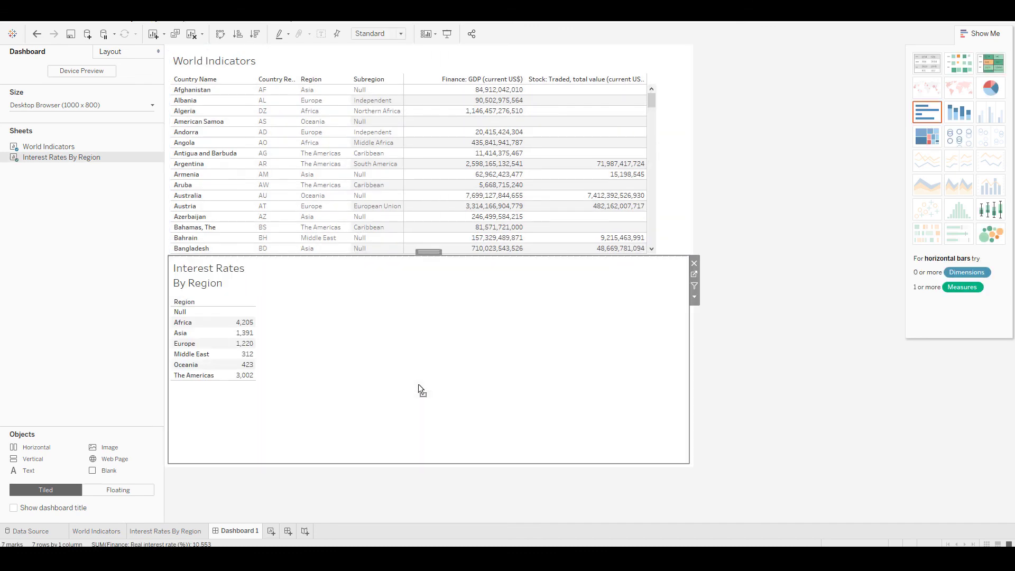
Move Interest Rates By Region to the right of World Indicators and widen World Indicators.
drag(460, 254, 454, 328)
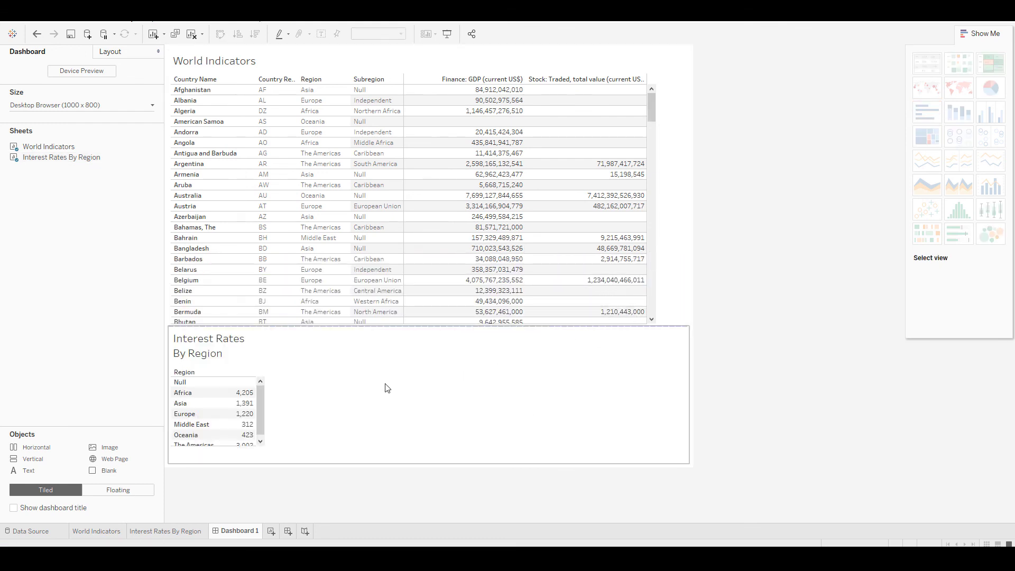
mouse_move(403, 327)
mouse_down()
mouse_move(404, 283)
mouse_move(403, 338)
mouse_move(403, 327)
mouse_up()
click(229, 350)
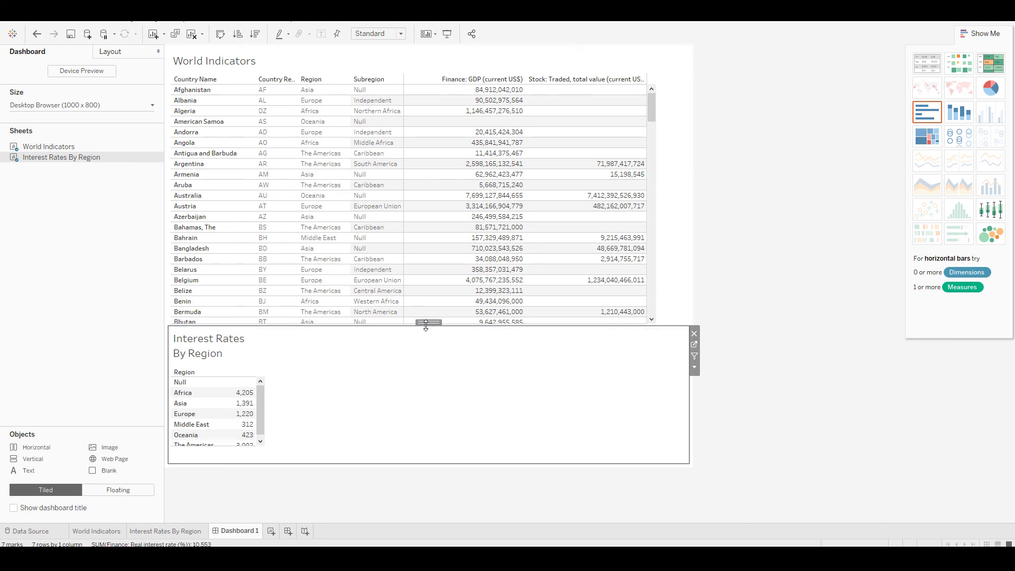
drag(427, 324, 621, 267)
drag(426, 291, 594, 297)
mouse_move(577, 311)
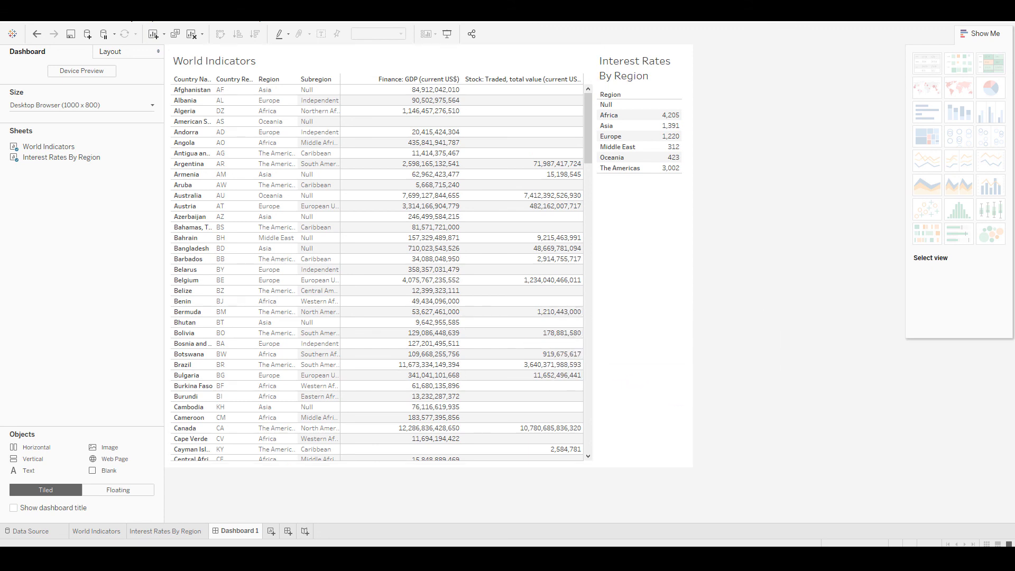